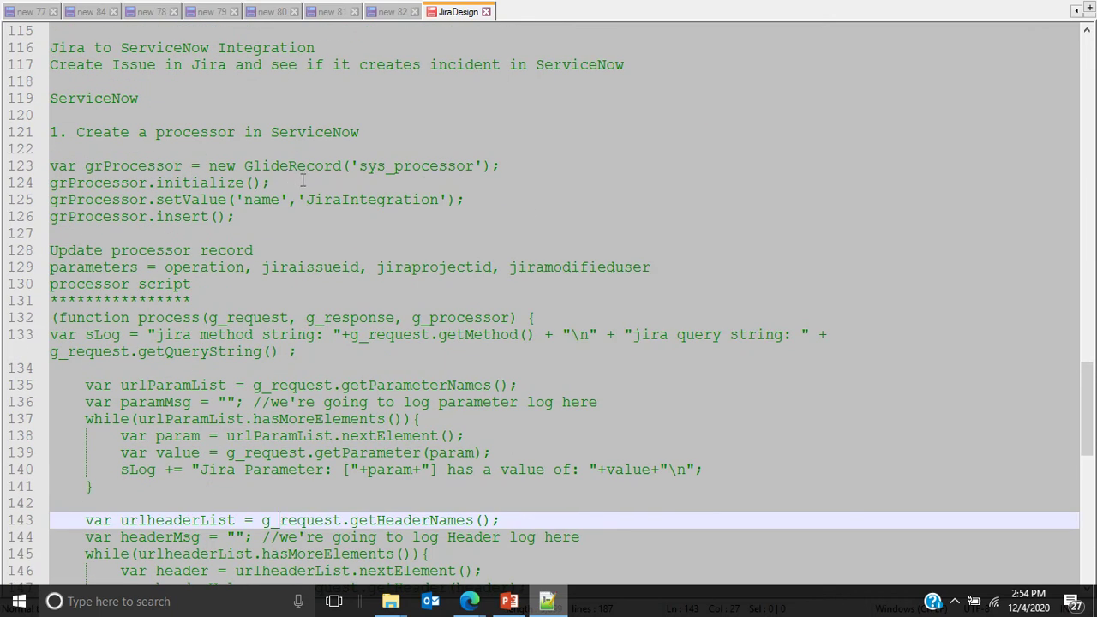
- In the Notepad++ notes, find and mark the step about creating a processor
click(344, 47)
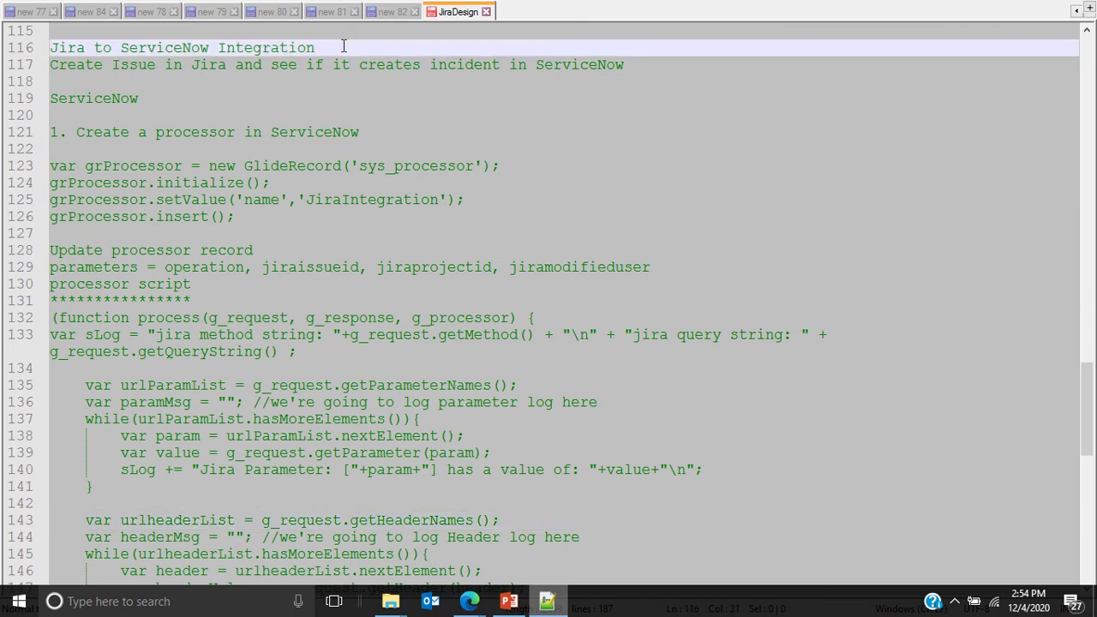
click(219, 64)
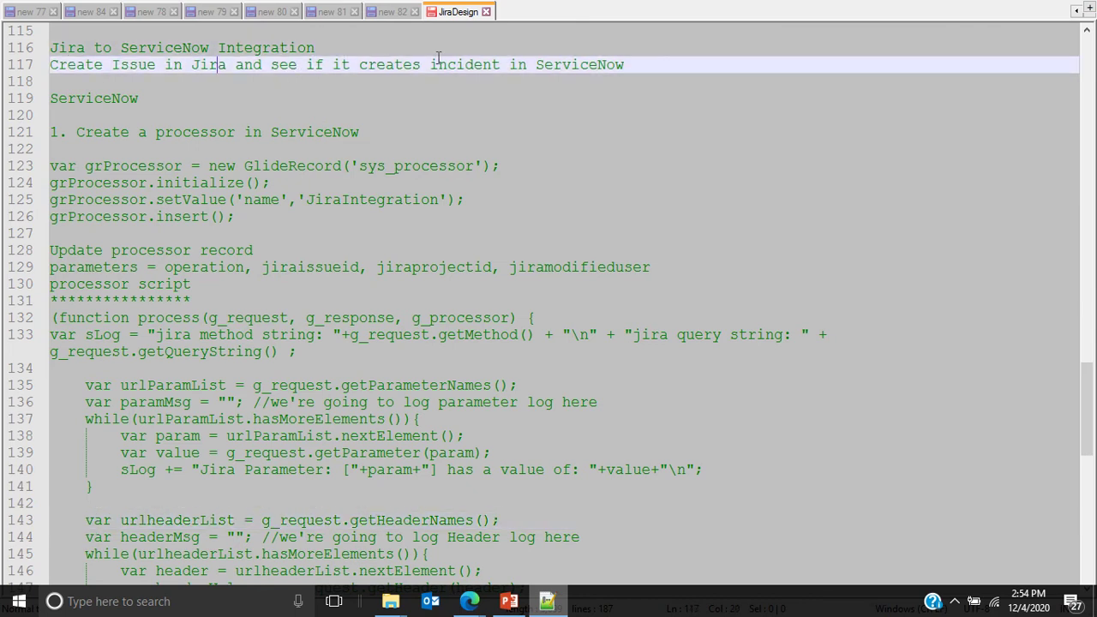
key(End)
drag(77, 133, 362, 137)
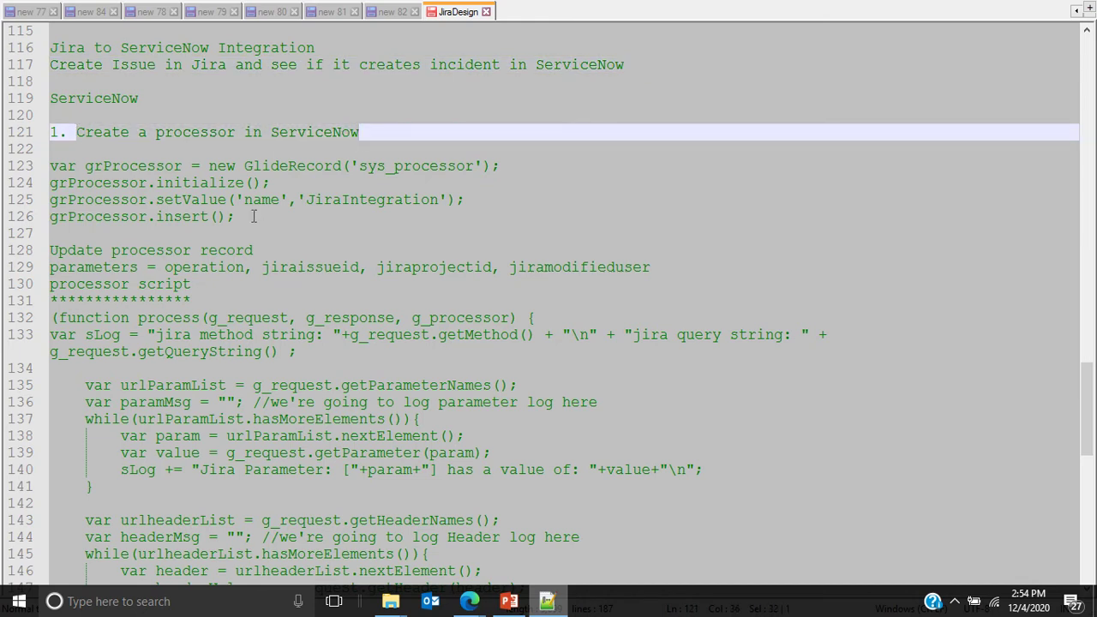
- In ServiceNow, filter the navigator for 'background' and open Scripts - Background
mouse_move(470, 601)
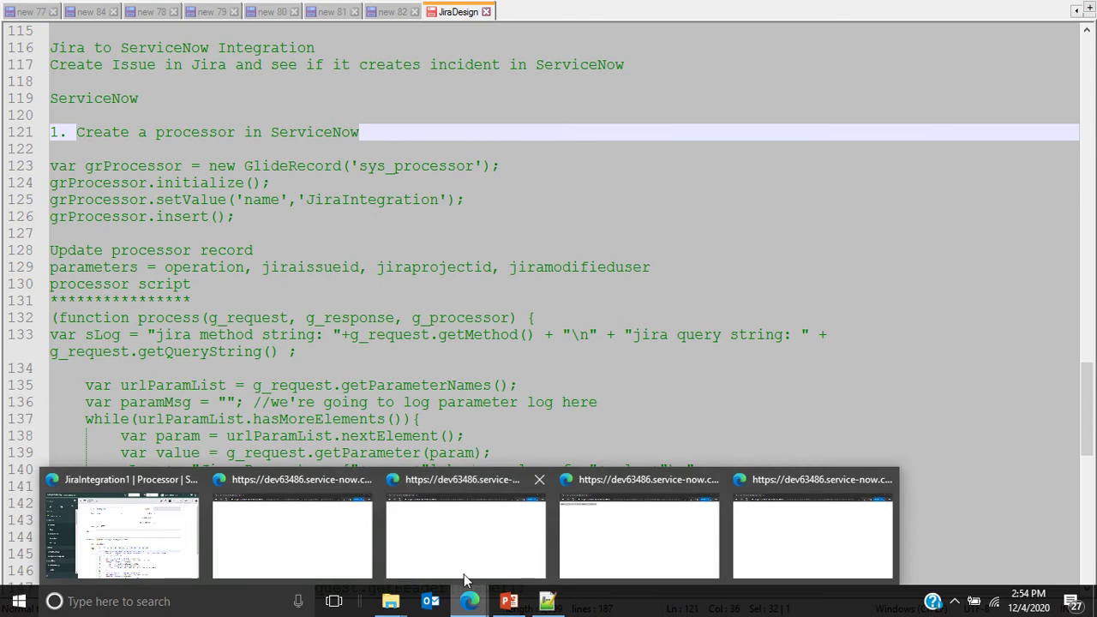
click(182, 540)
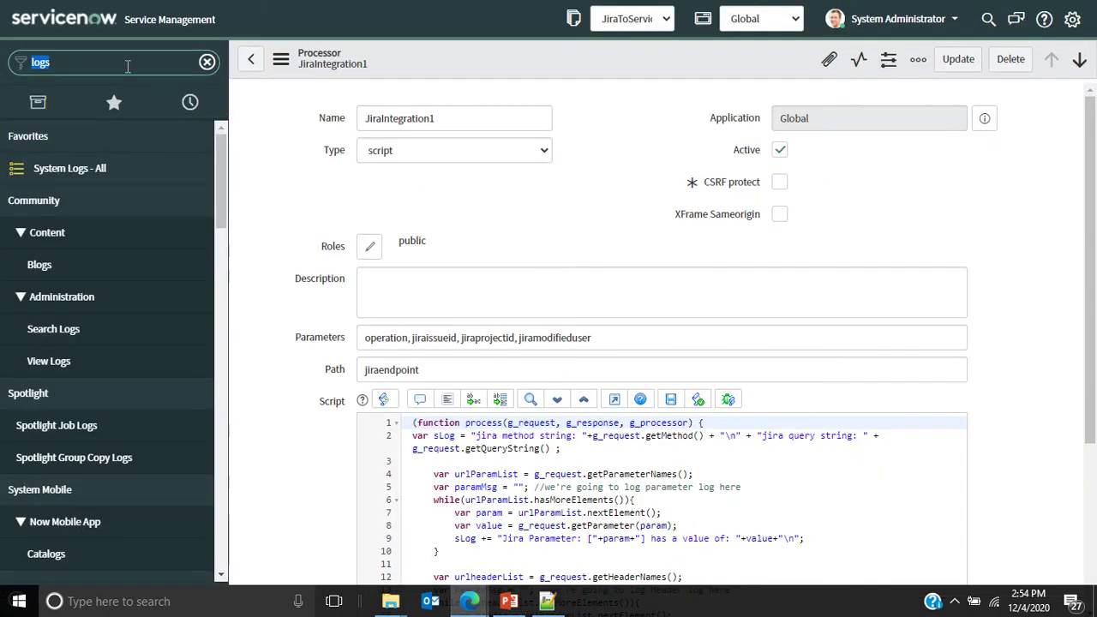
text(processors)
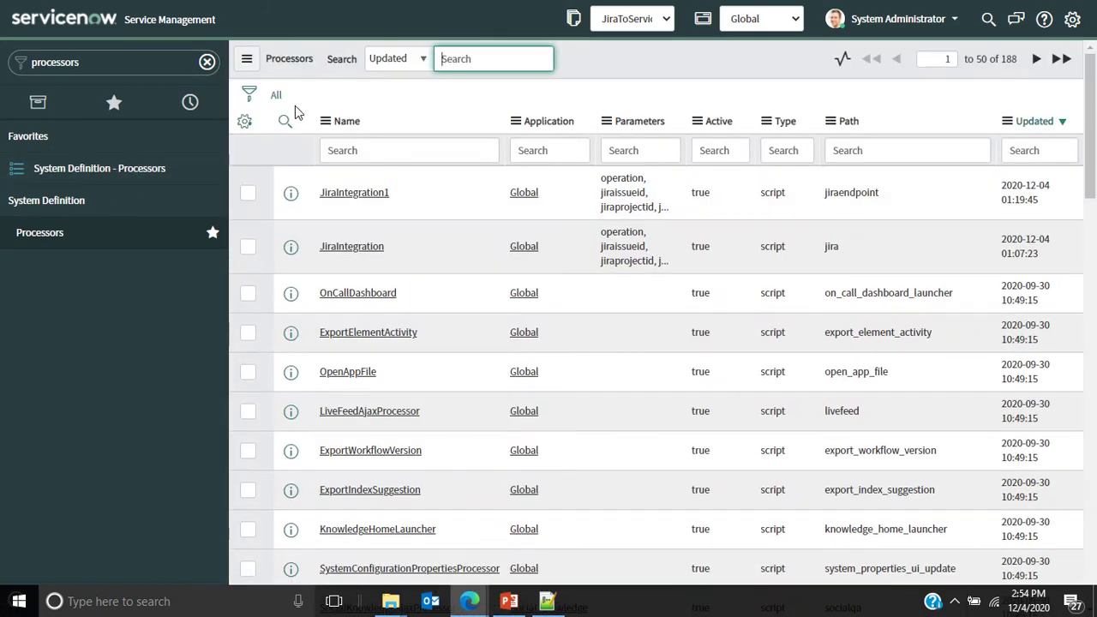
click(157, 58)
text(background)
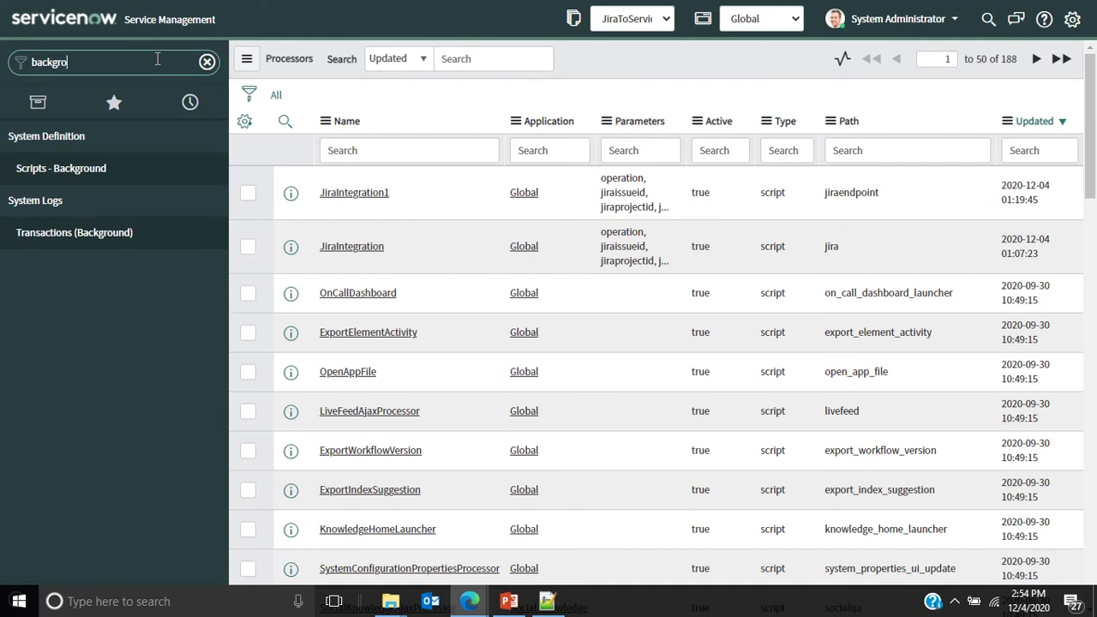
click(106, 171)
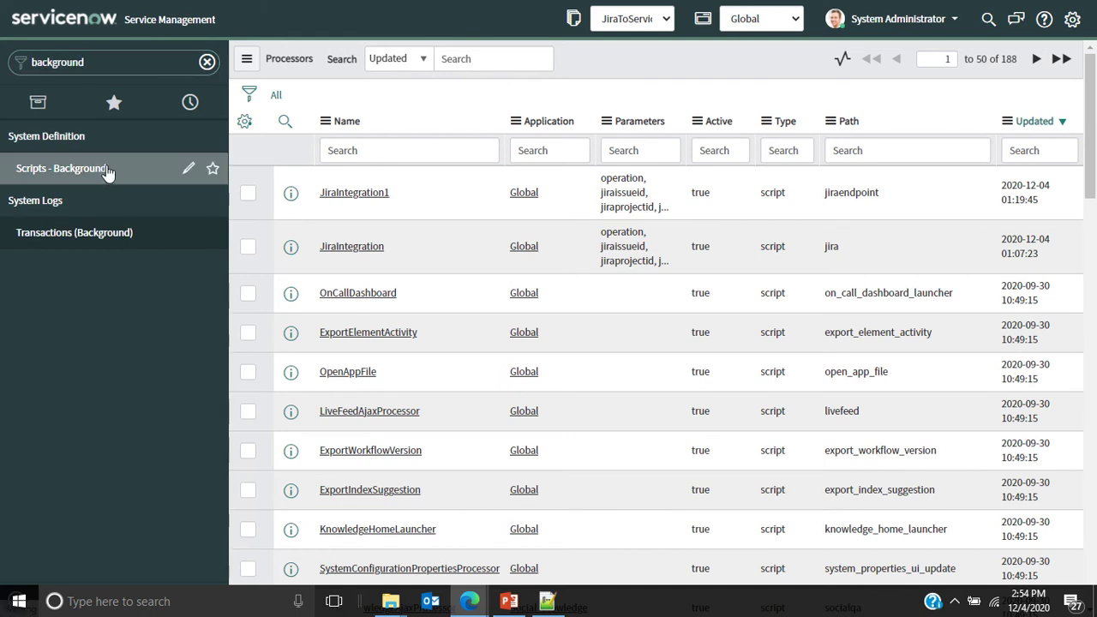
- Copy the four sys_processor script lines from Notepad++ into the Run script box
key(alt+Tab)
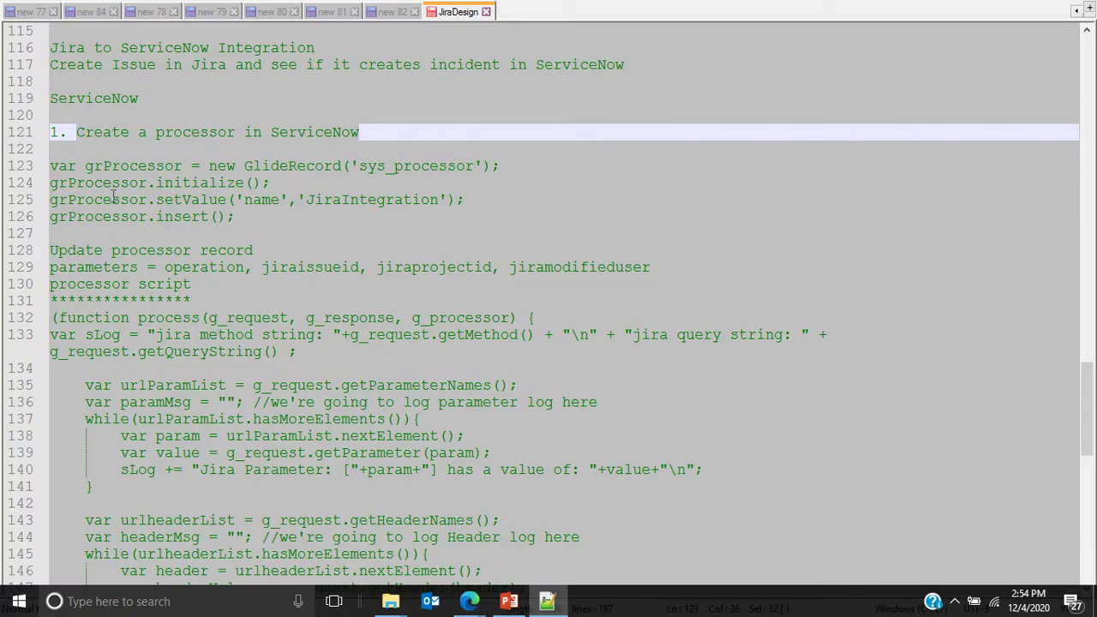
drag(233, 216, 50, 164)
key(ctrl+c)
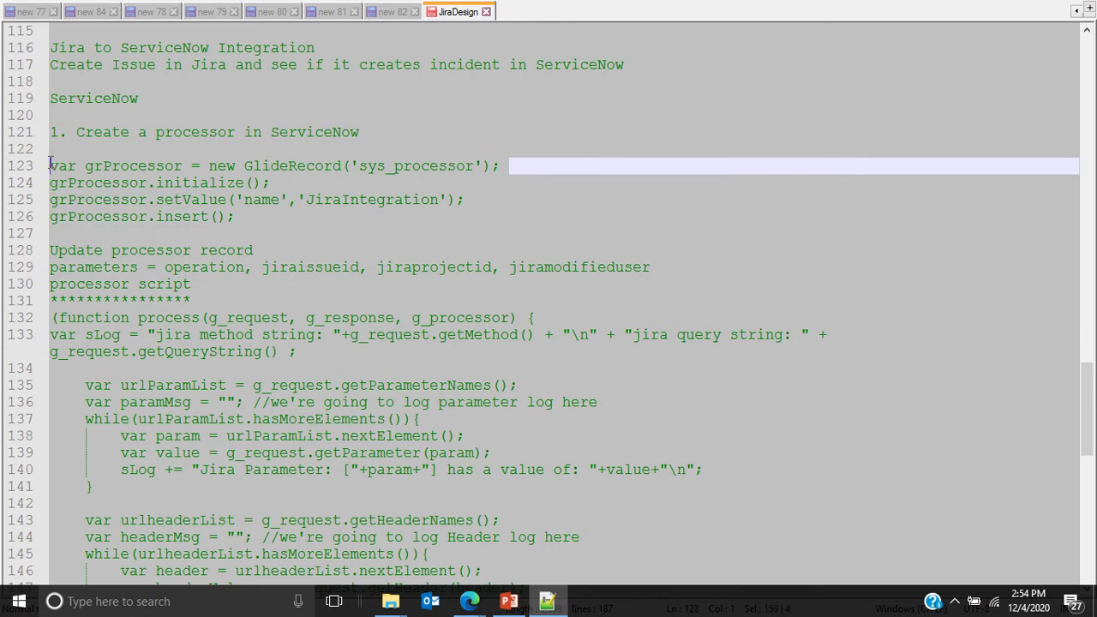
key(alt+Tab)
key(ctrl+v)
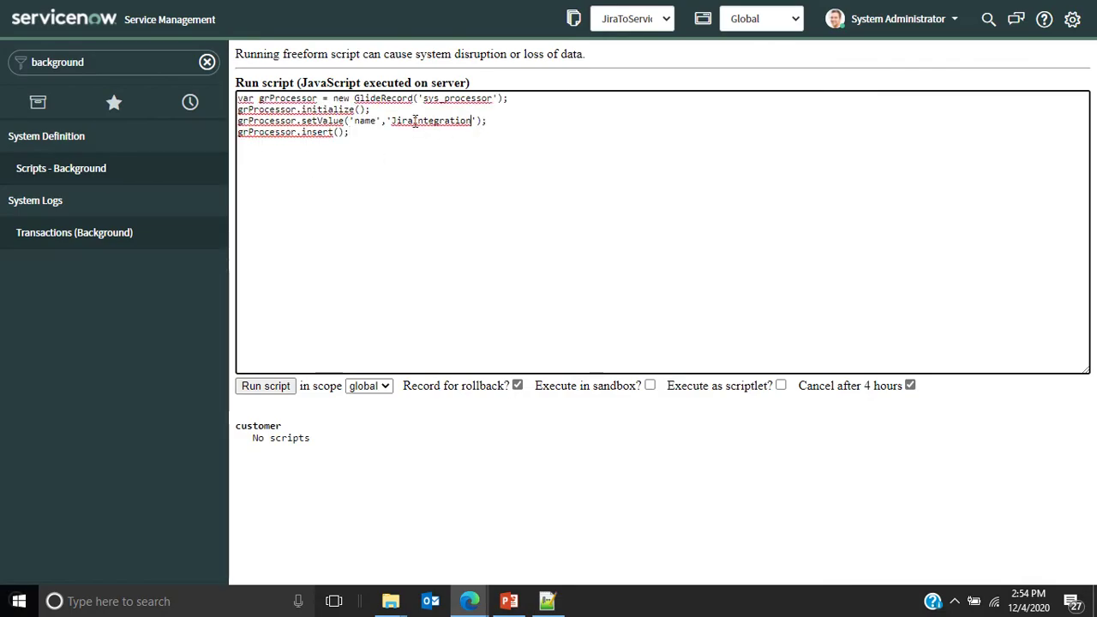
- Rename the processor to 'JiraServiceNowIntegration' in setValue and run the script to insert the record
click(413, 121)
text(Servic)
text(eNow)
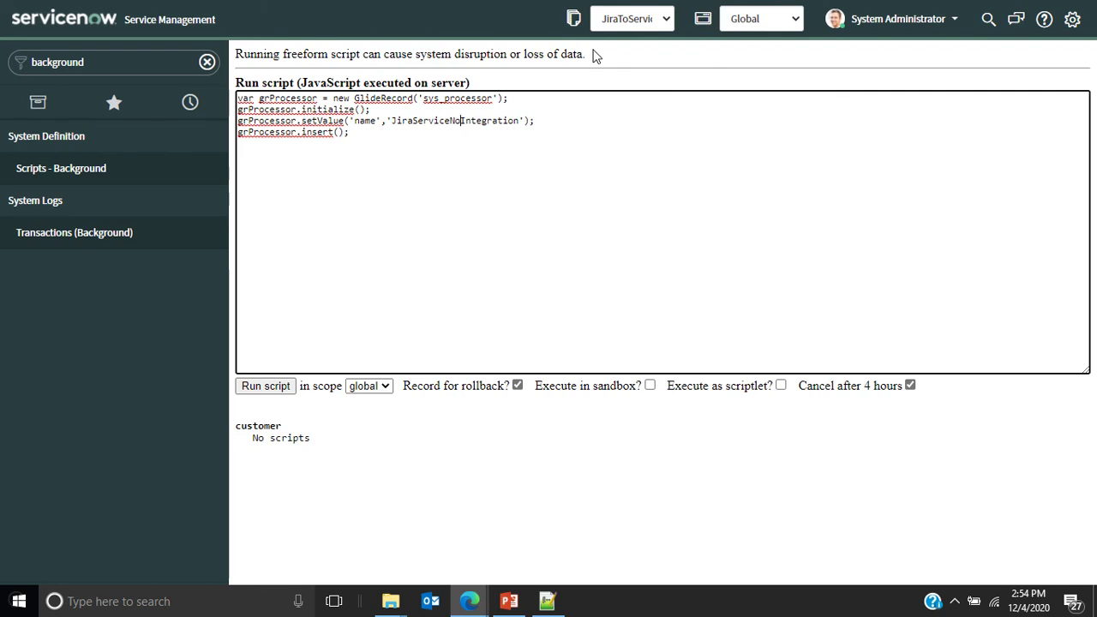
click(266, 384)
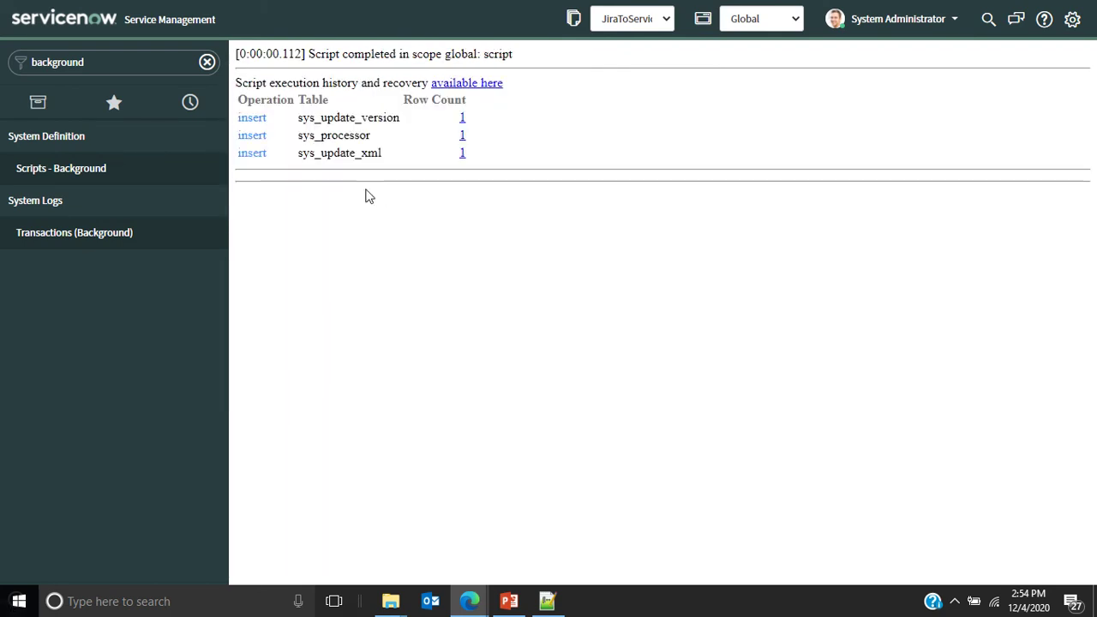
click(109, 54)
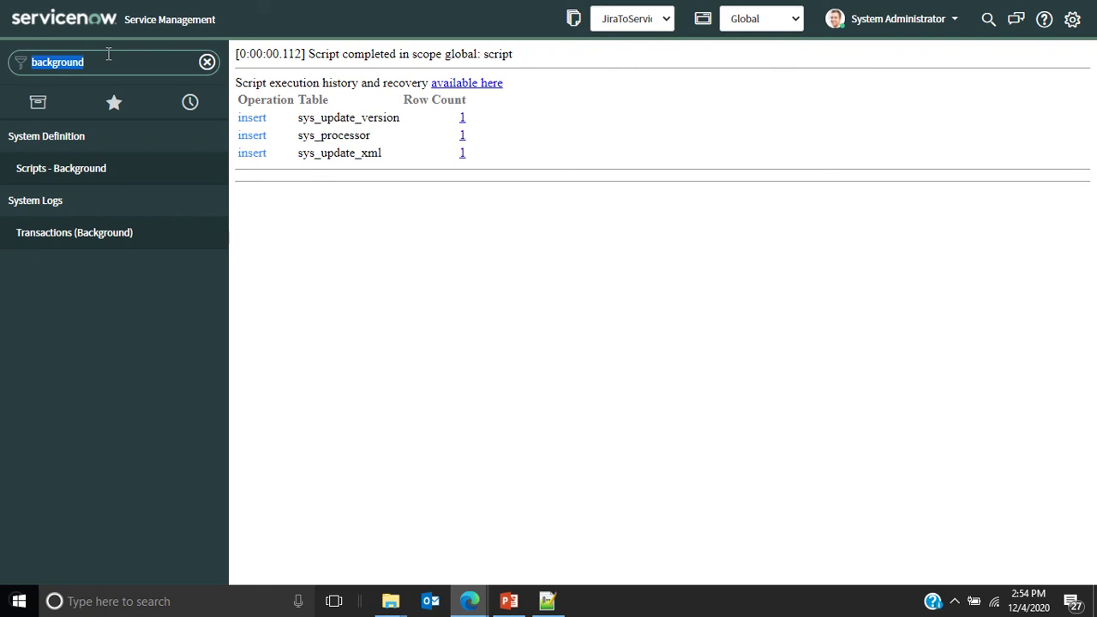
- Open the JiraServiceNowIntegration processor from System Definition - Processors and set its Type to script
text(pr)
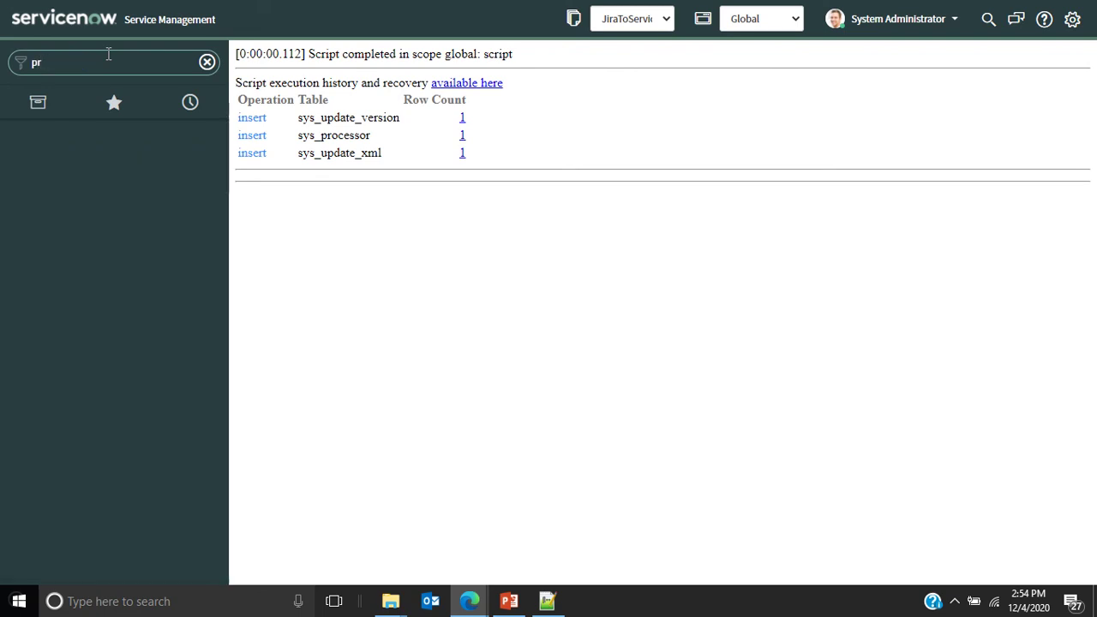
text(ocessor)
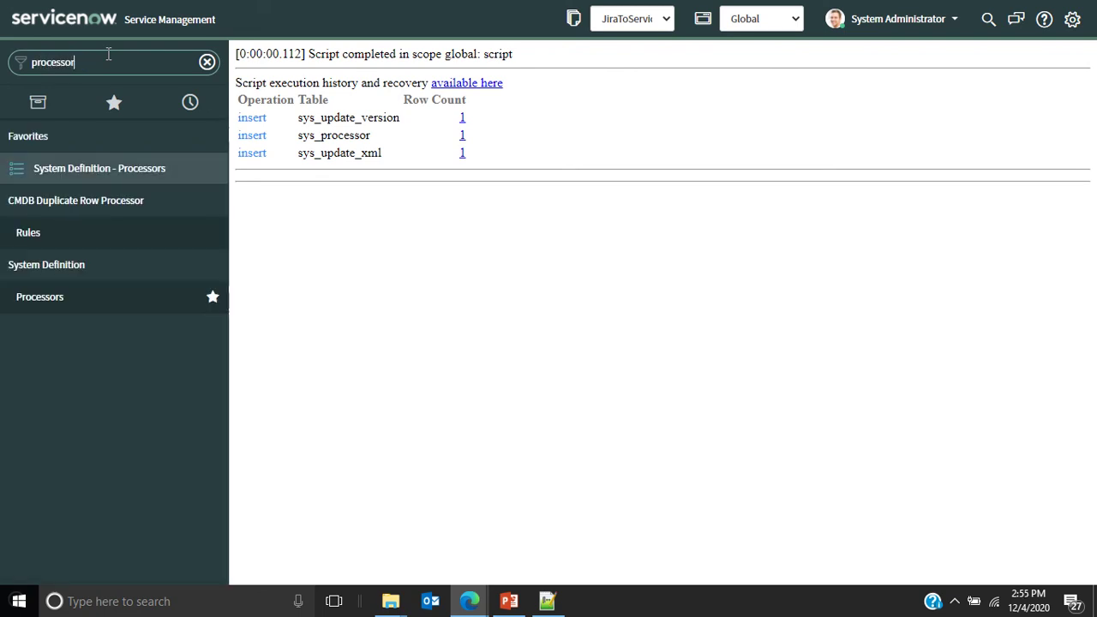
click(114, 170)
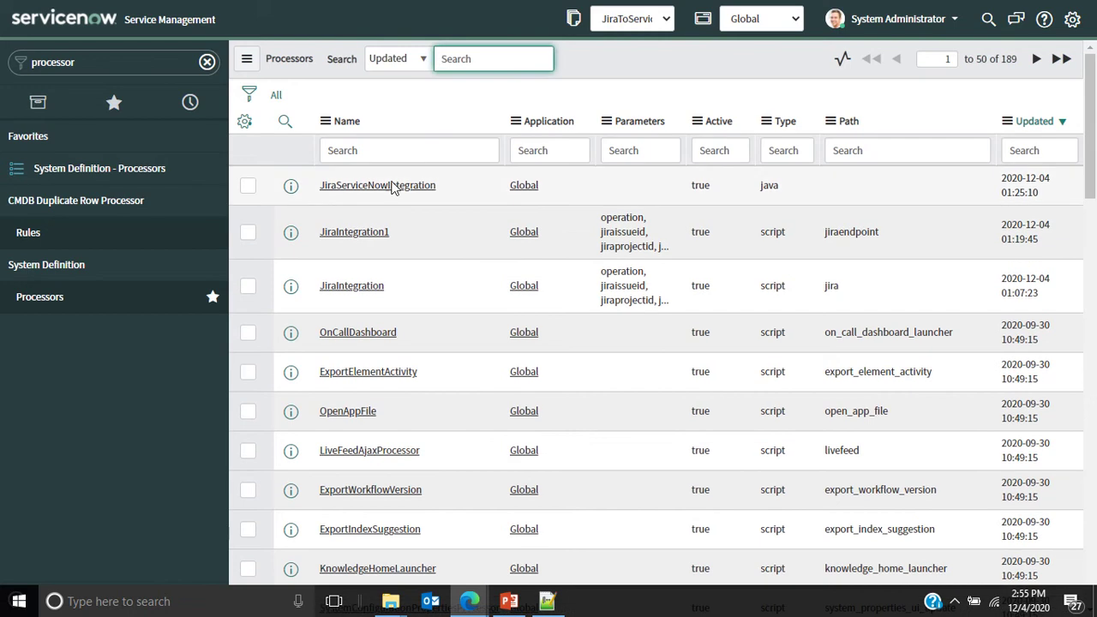
click(391, 187)
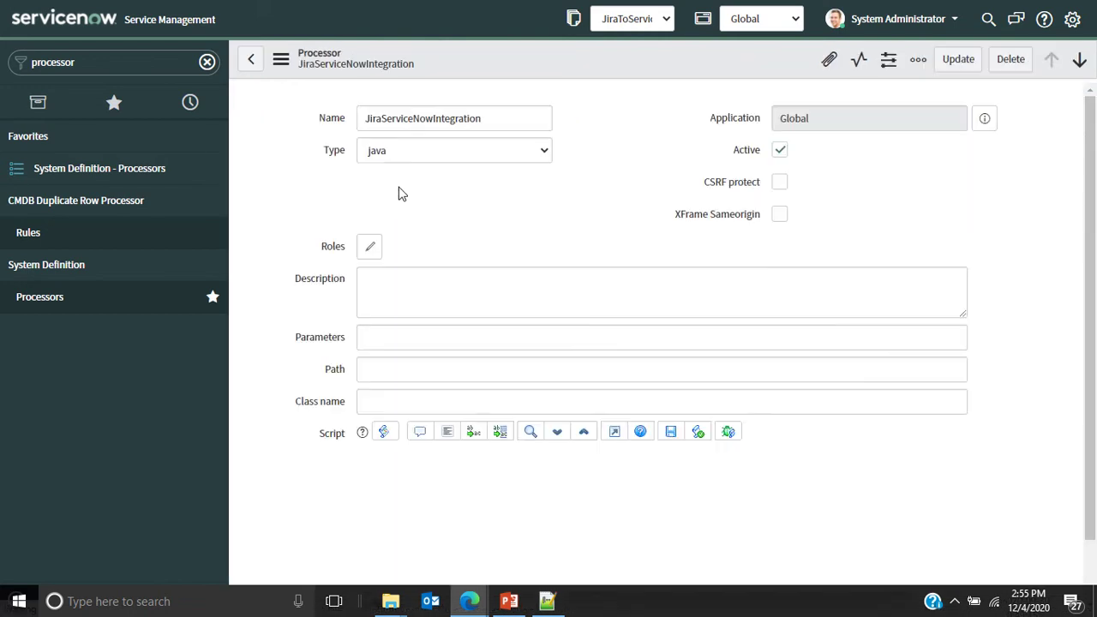
click(411, 158)
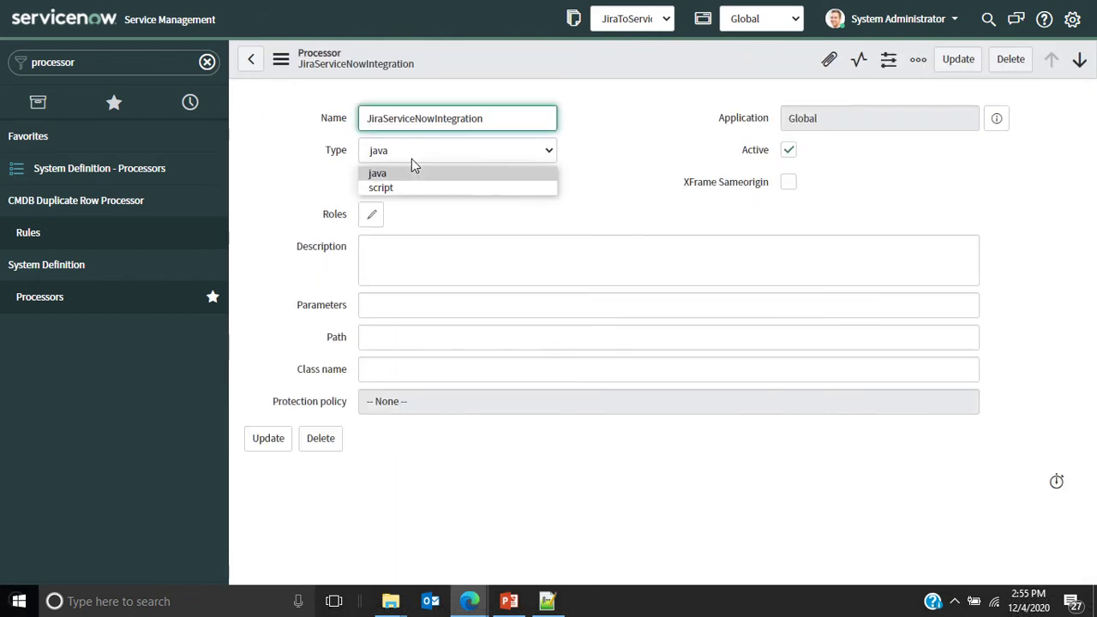
click(406, 188)
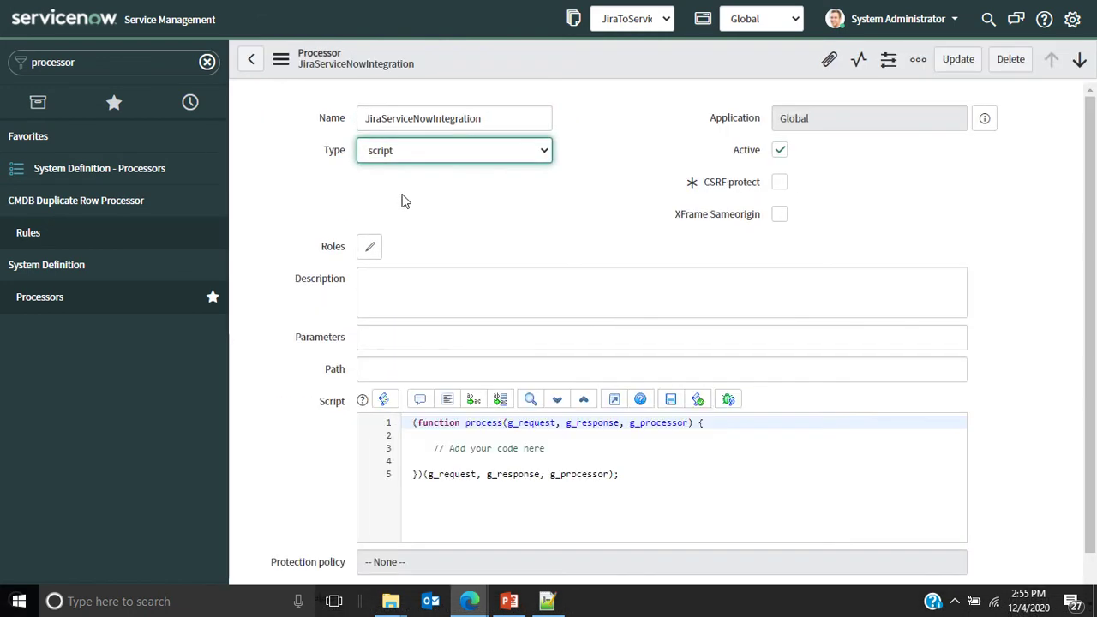
- Add the public role to the processor's Roles
click(373, 248)
scroll(490, 232, down, 5)
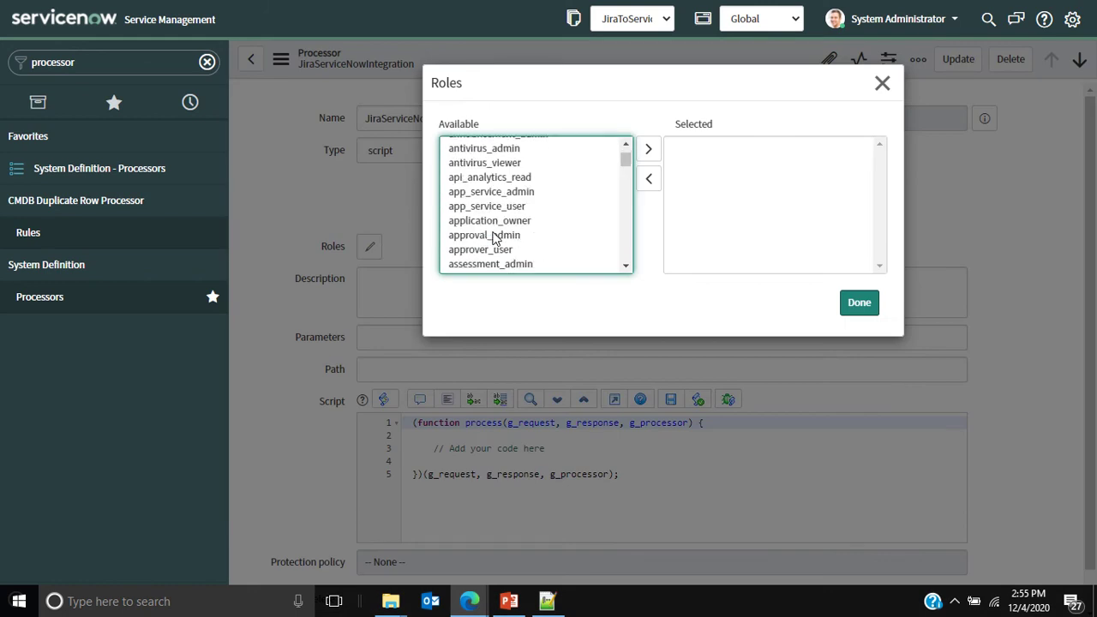
scroll(623, 202, down, 15)
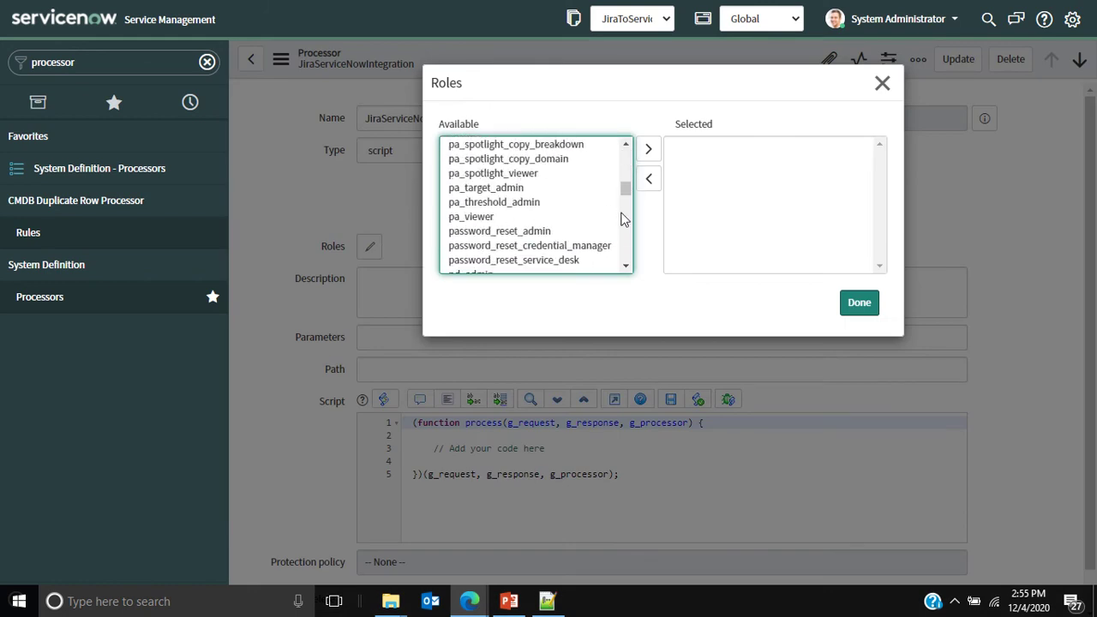
scroll(590, 221, down, 5)
scroll(588, 223, up, 2)
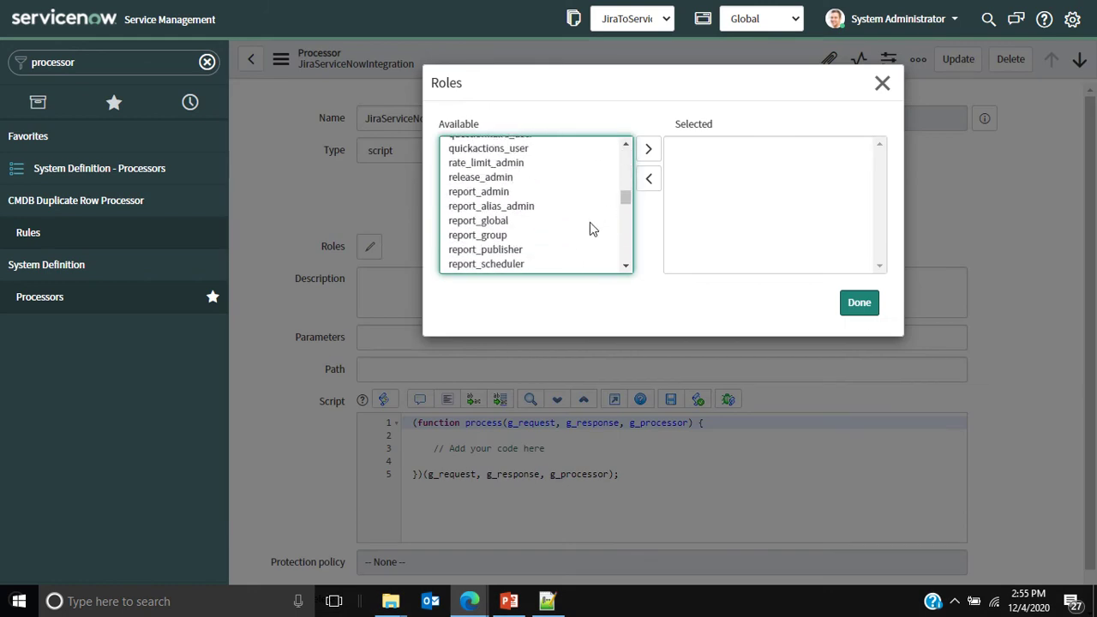
scroll(588, 222, up, 1)
double_click(463, 153)
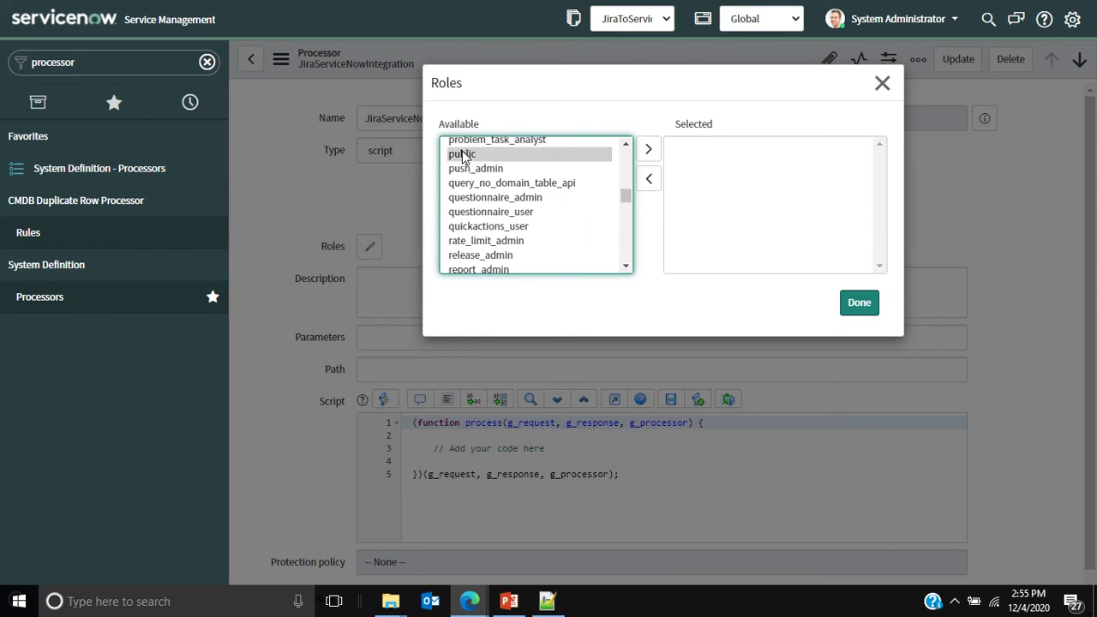
click(858, 303)
click(493, 336)
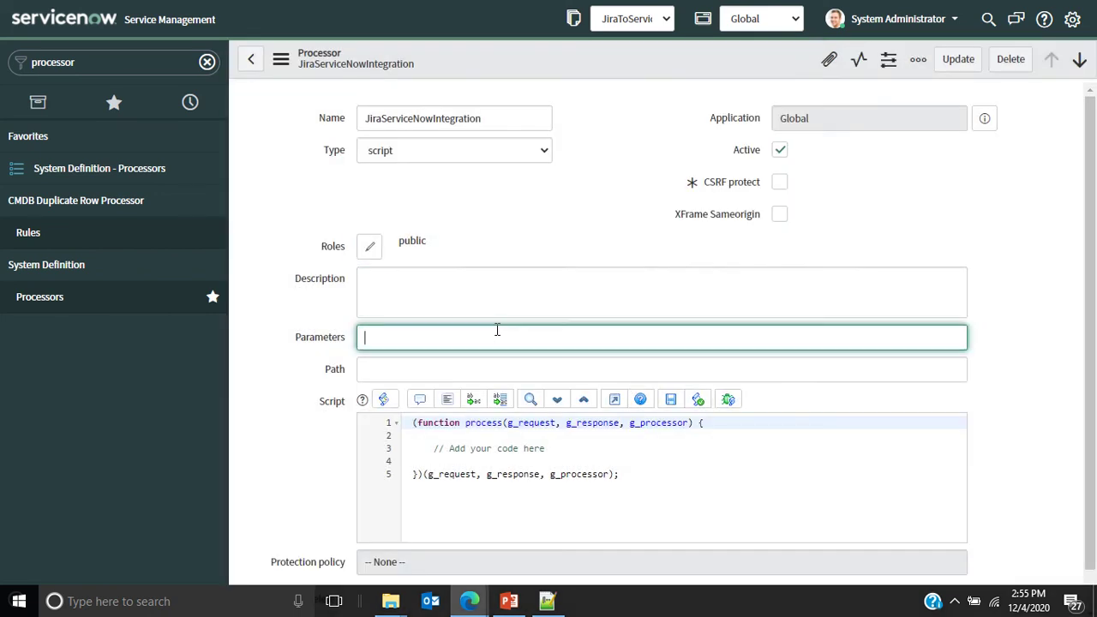
- Fill Parameters with 'operation, jiraissueid, jiraprojectid, jiramodifieduser' copied from the notes
click(546, 600)
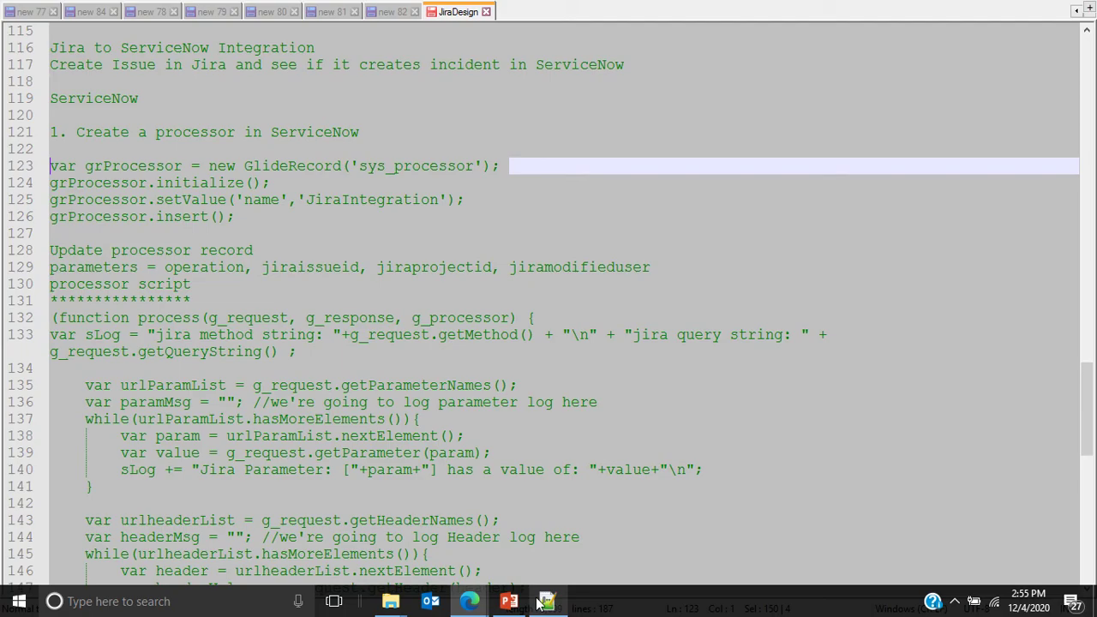
click(622, 276)
drag(649, 267, 167, 267)
key(ctrl+c)
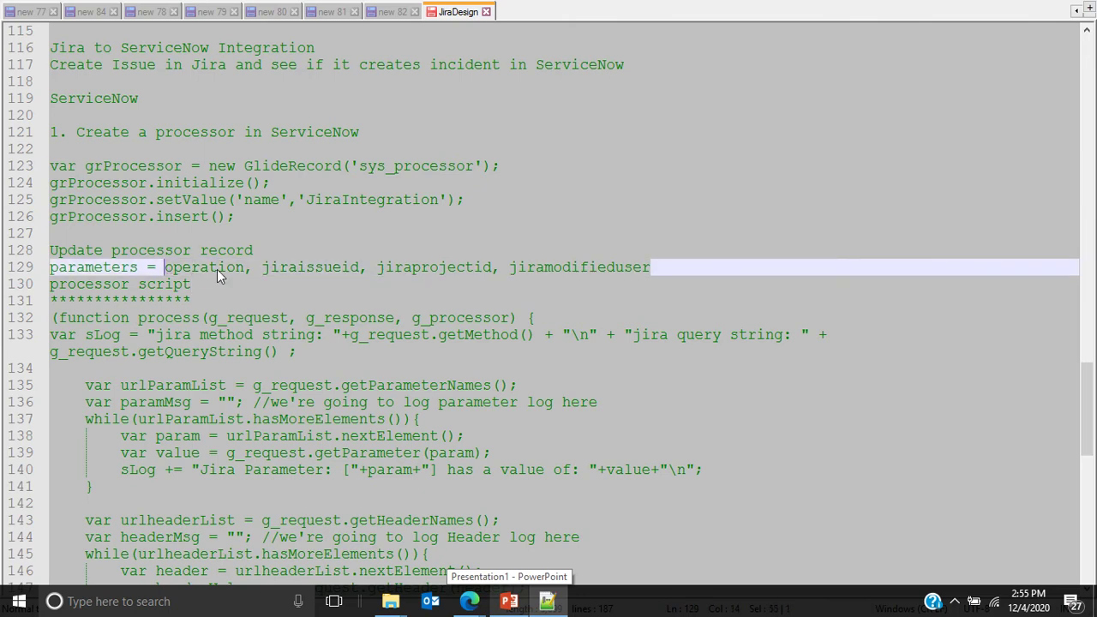
key(alt+Tab)
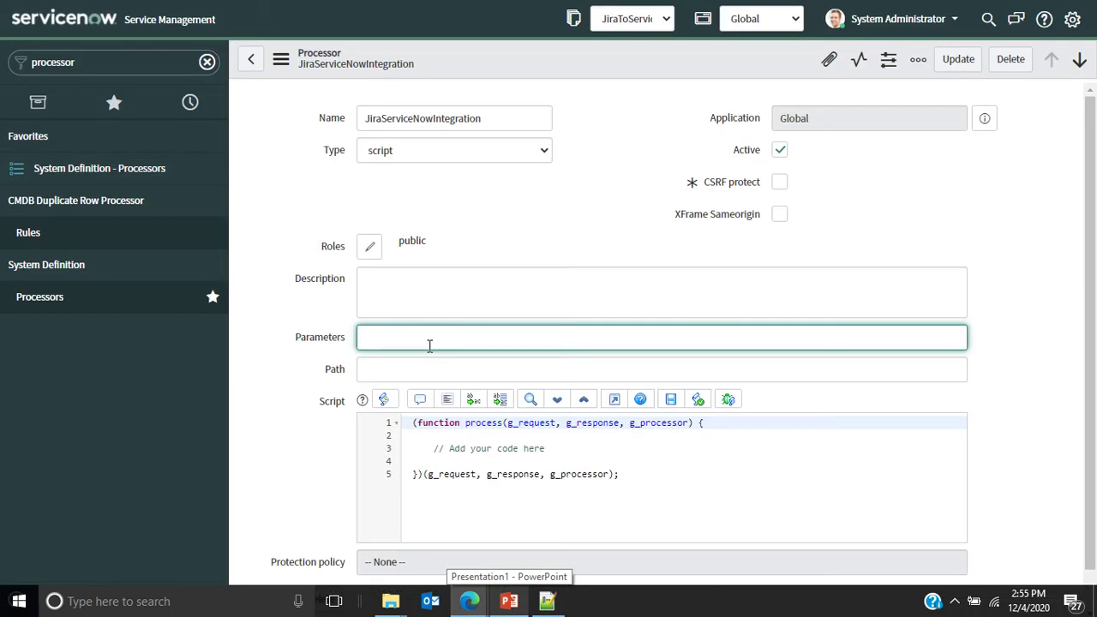
key(ctrl+v)
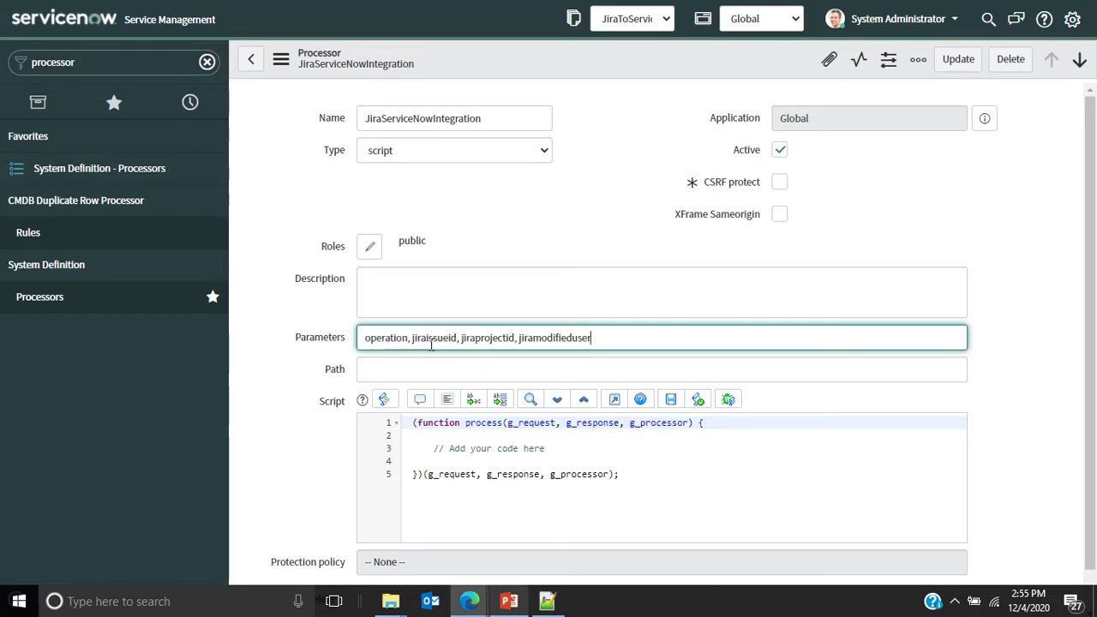
click(488, 364)
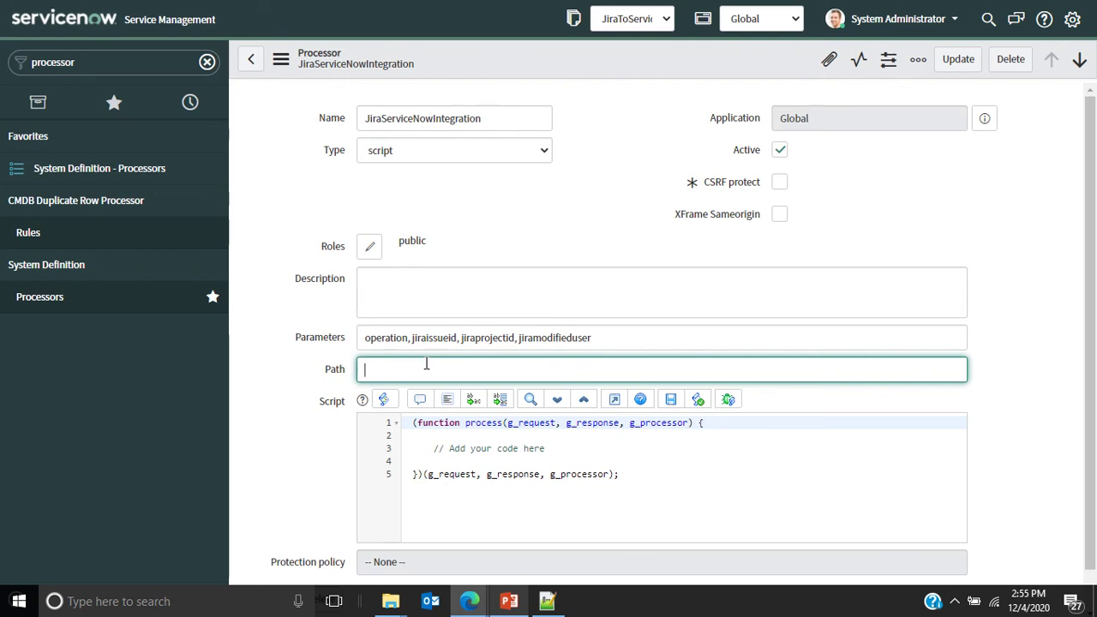
- Set the processor Path to 'jiraservicenowendpoint'
key(alt+Tab)
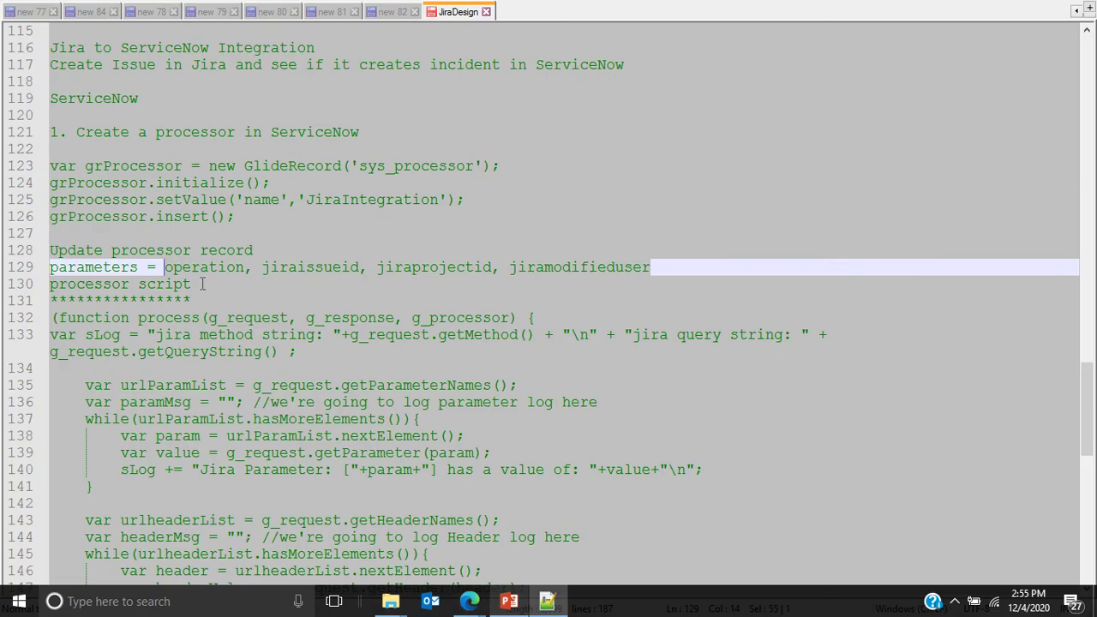
key(alt+Tab)
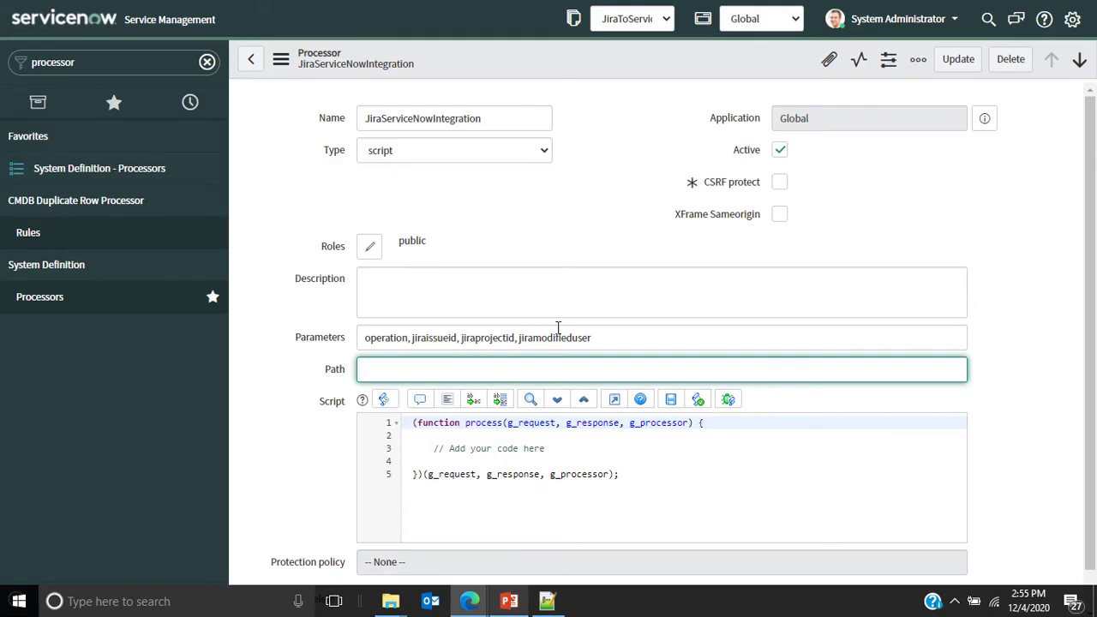
text(jiraservicenowendpoint)
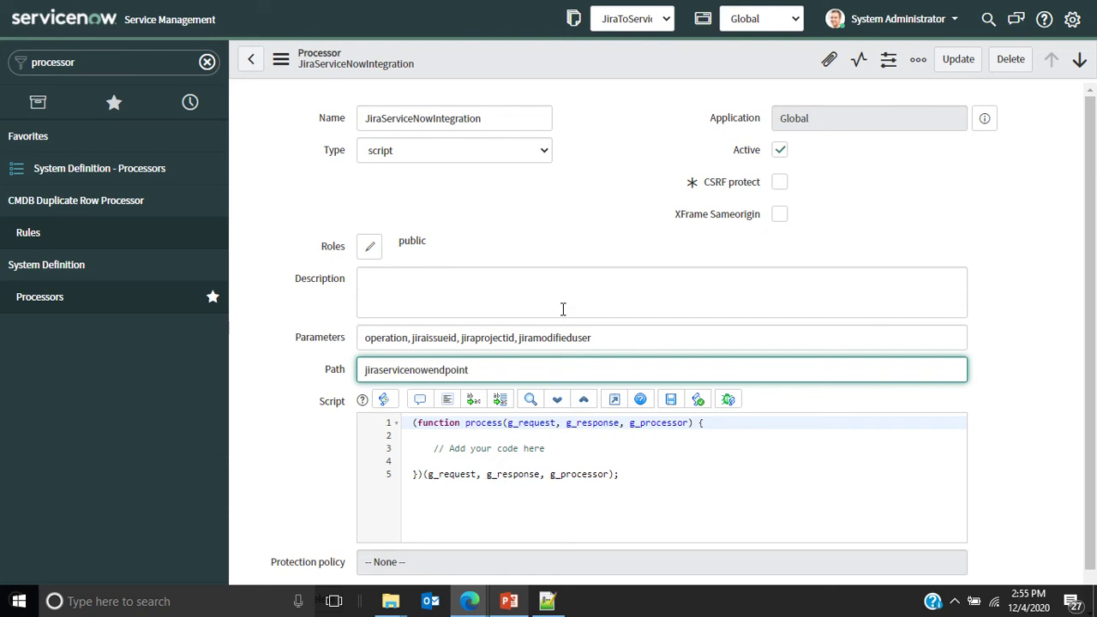
right_click(670, 68)
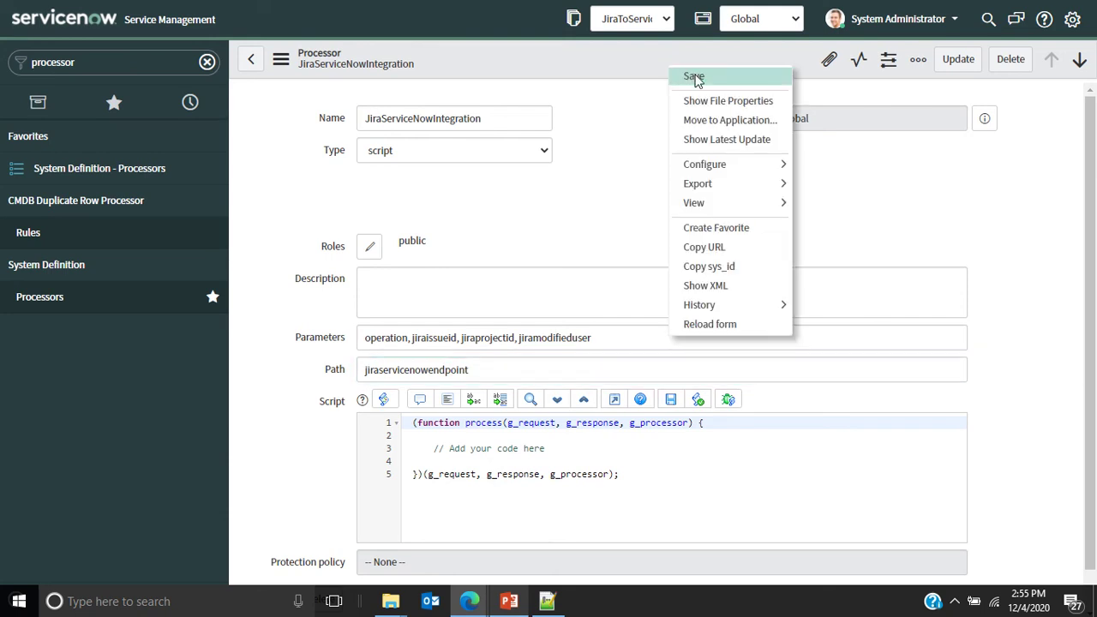
- Save the processor, then select the process function on lines 132–155 in the JiraDesign notes
click(694, 77)
key(alt+Tab)
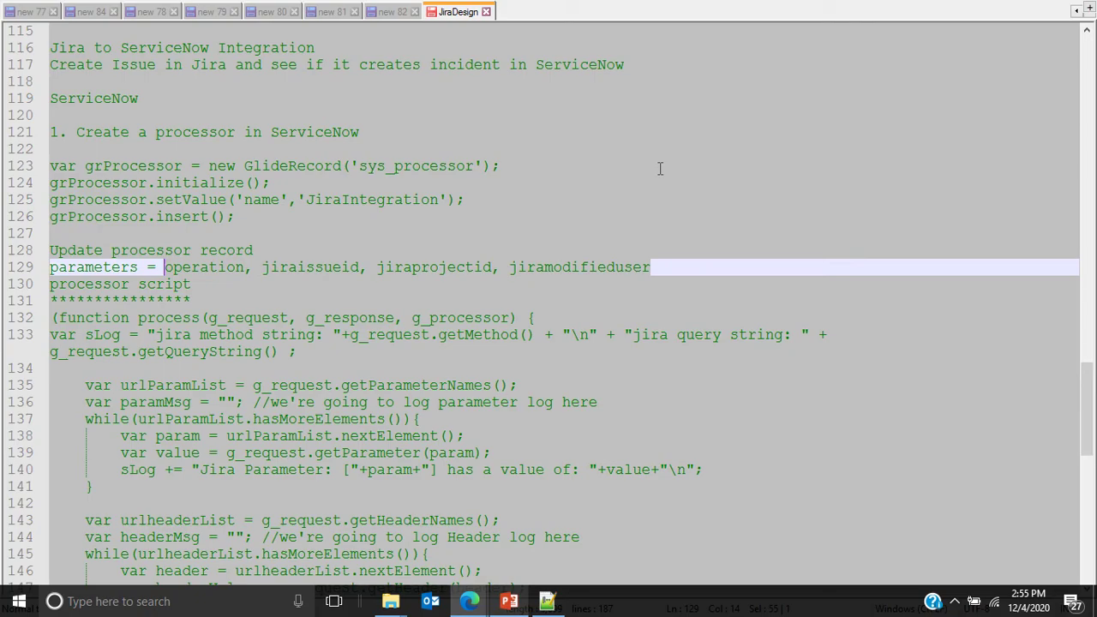
scroll(197, 241, down, 1)
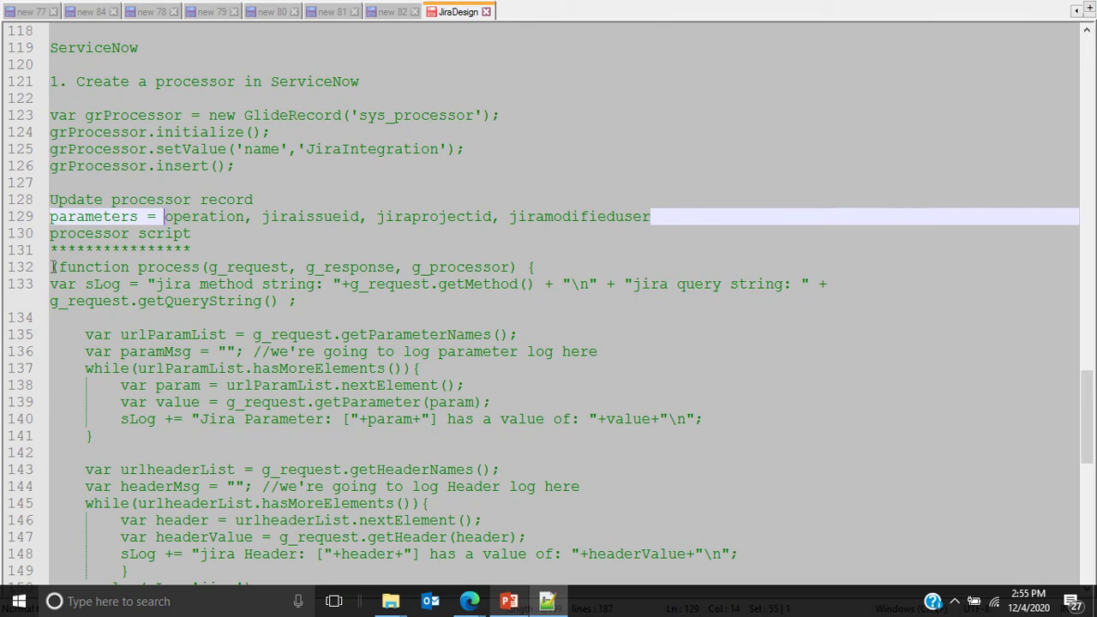
drag(45, 267, 416, 578)
key(ctrl+c)
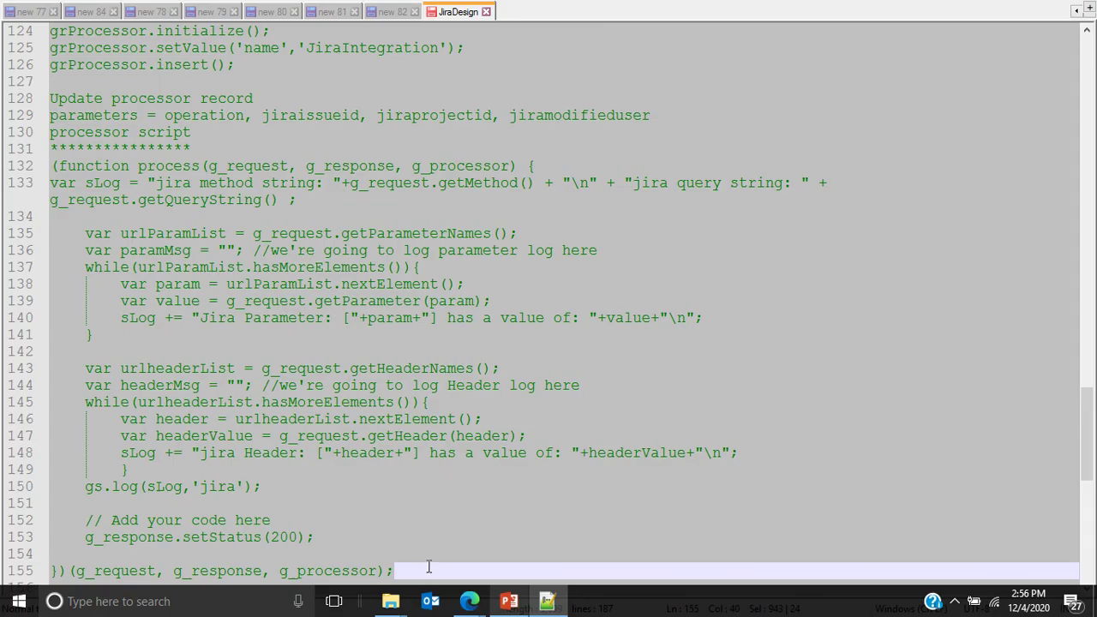
- Replace the processor's Script contents with the pasted Jira logging code
click(469, 601)
click(467, 473)
key(ctrl+a)
key(ctrl+v)
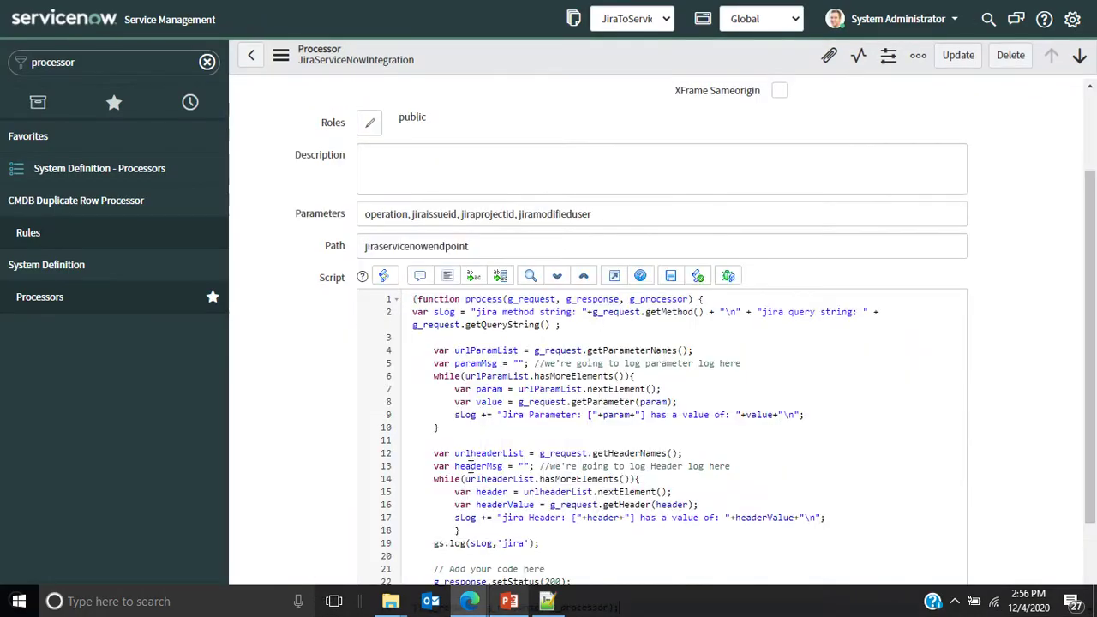
- View the script full screen and highlight the sLog, gs.log and setStatus(200) lines
click(615, 276)
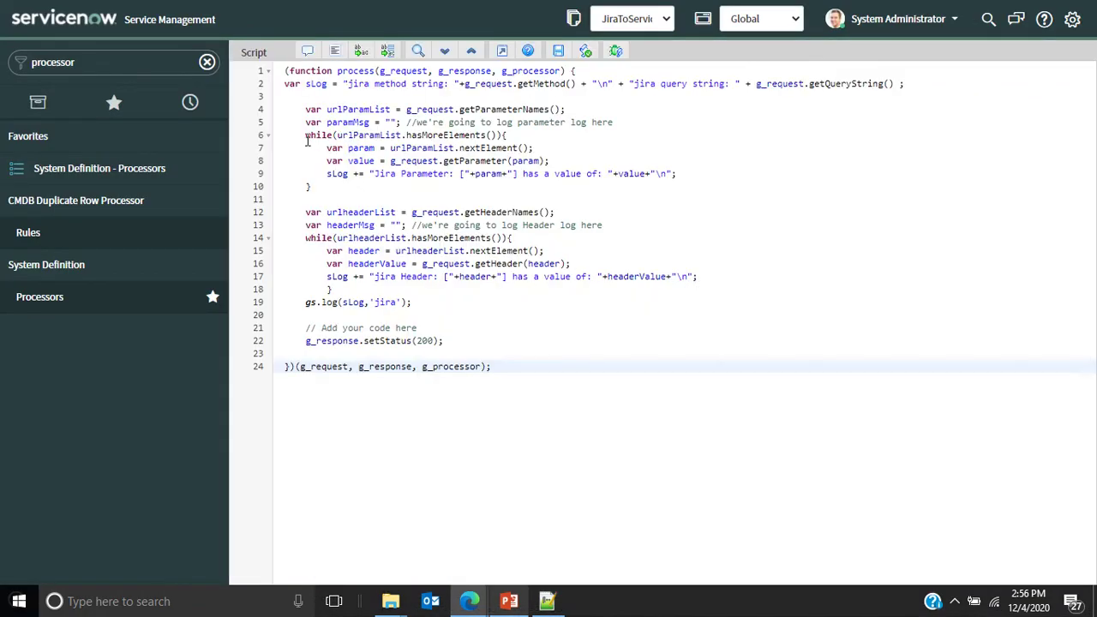
double_click(314, 83)
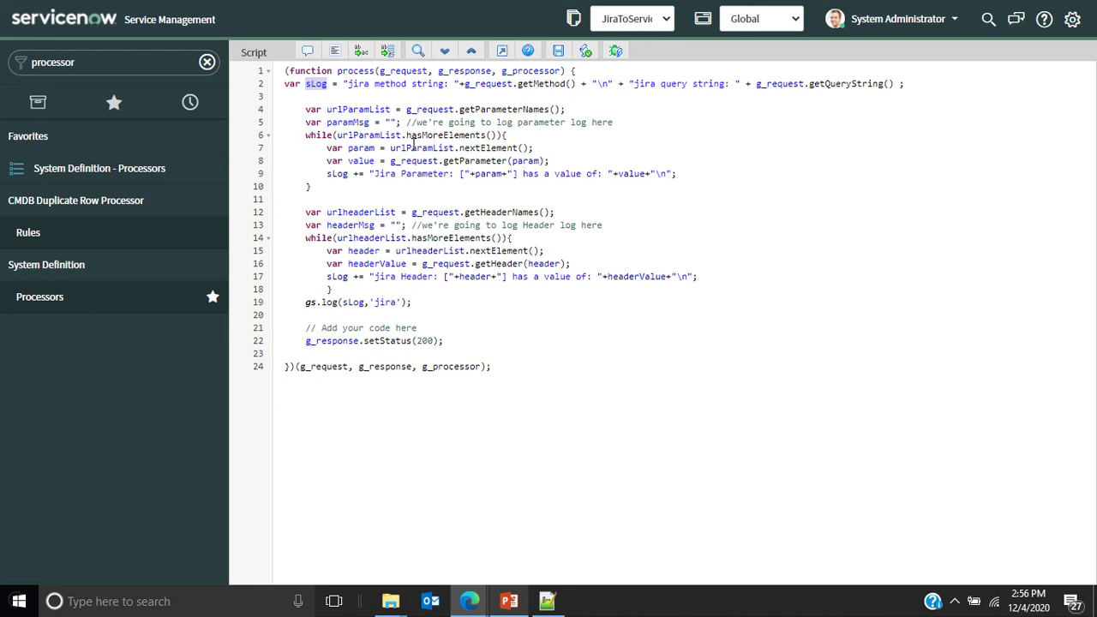
drag(304, 302, 419, 303)
drag(457, 342, 304, 341)
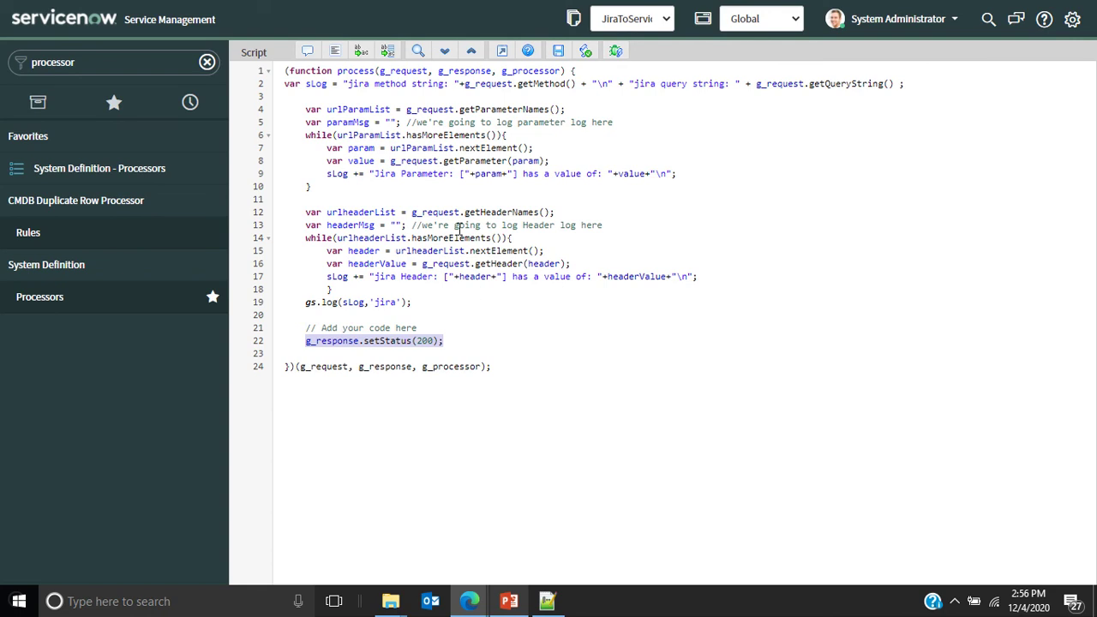
- Leave full-screen editing and select the path value 'jiraservicenowendpoint' on the processor form
click(106, 57)
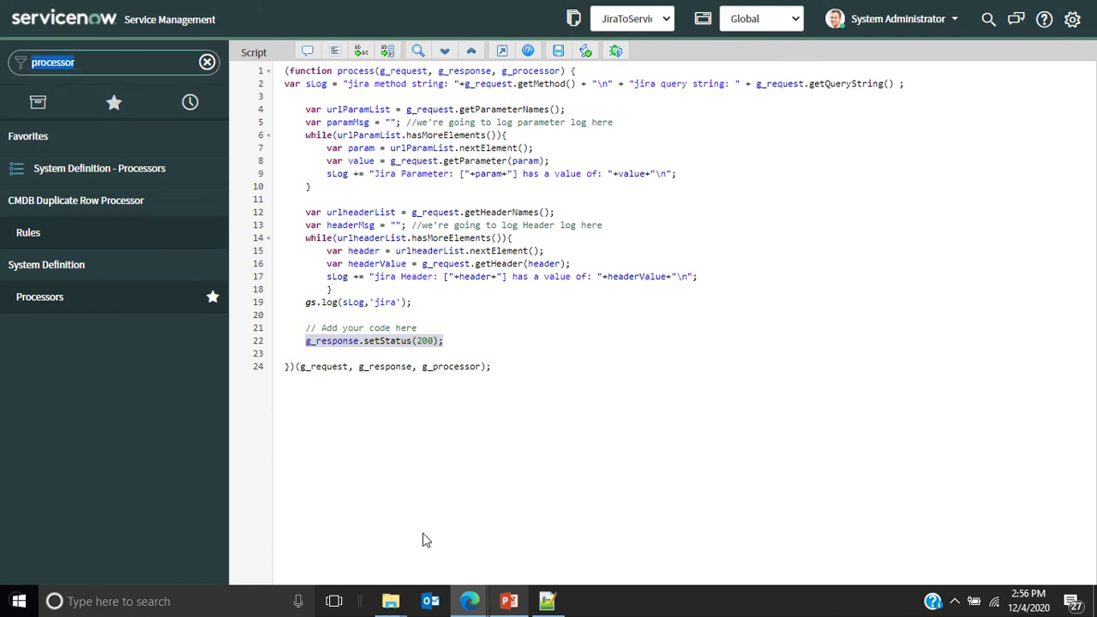
click(547, 601)
scroll(374, 385, down, 3)
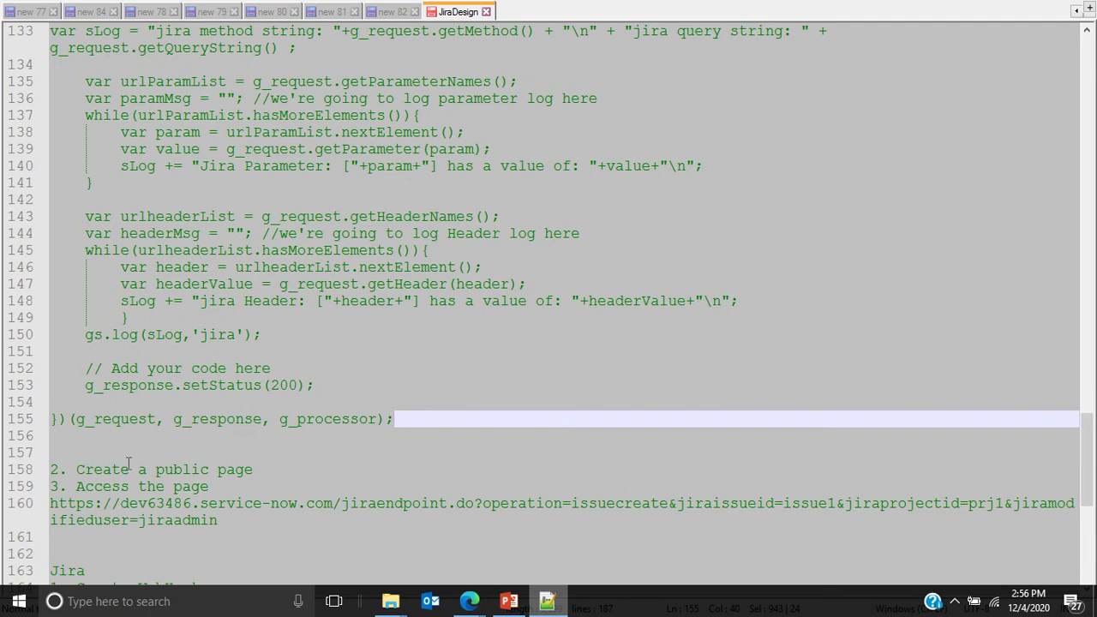
key(alt+Tab)
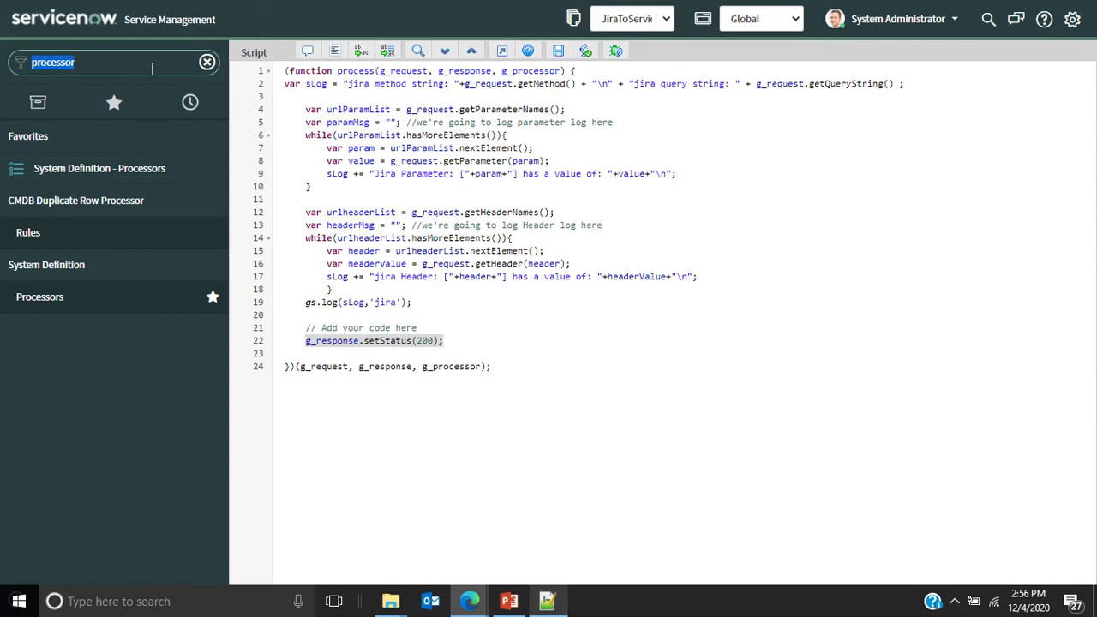
text(sys_public)
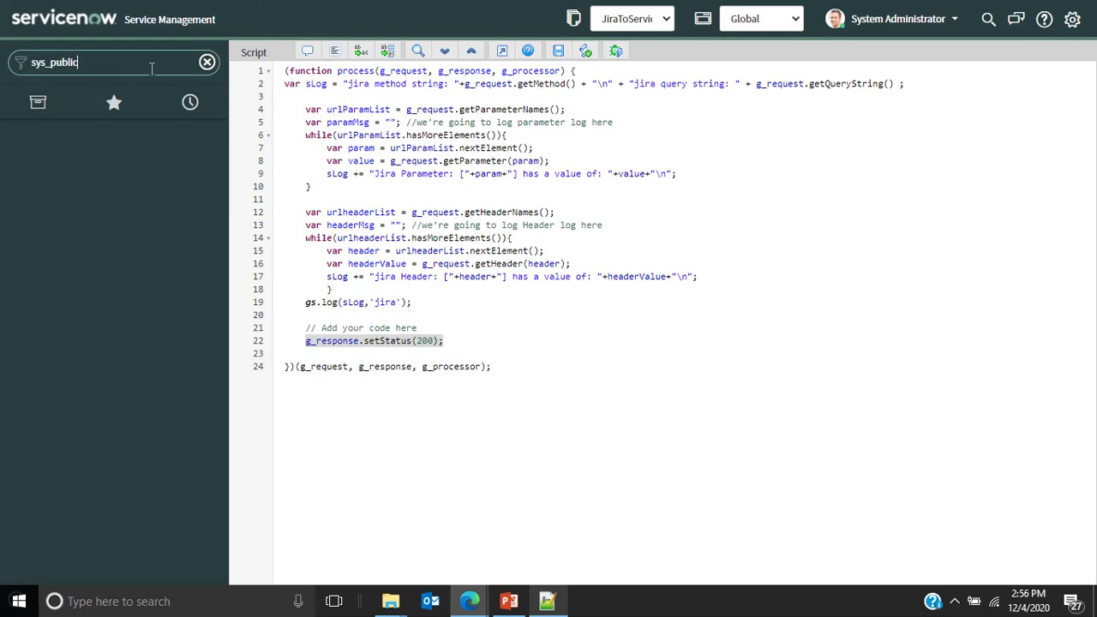
click(501, 51)
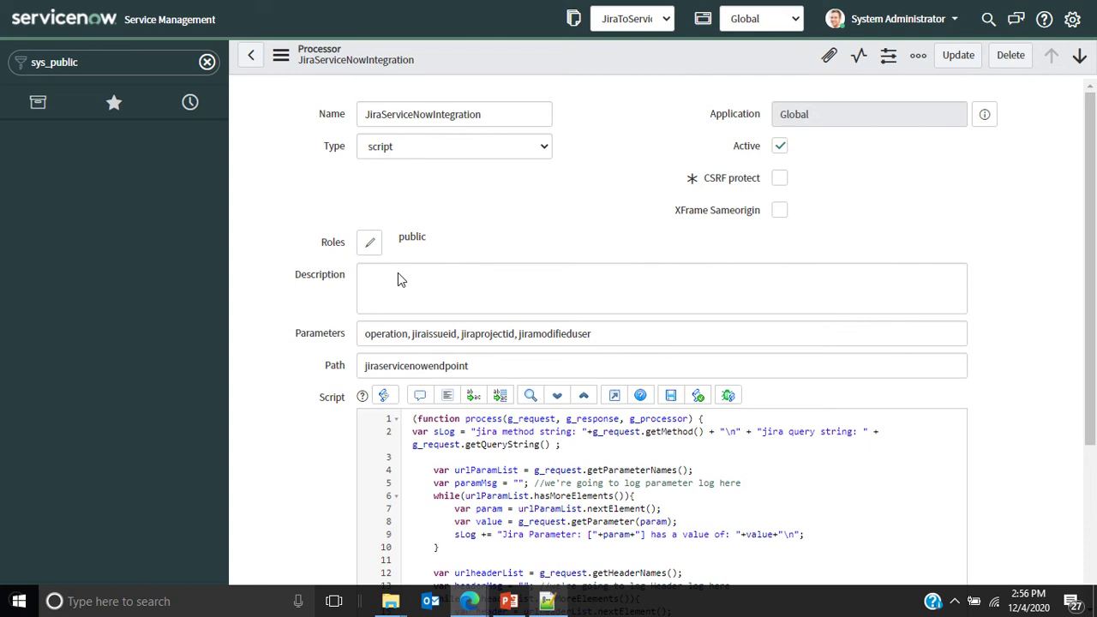
double_click(493, 363)
key(ctrl+c)
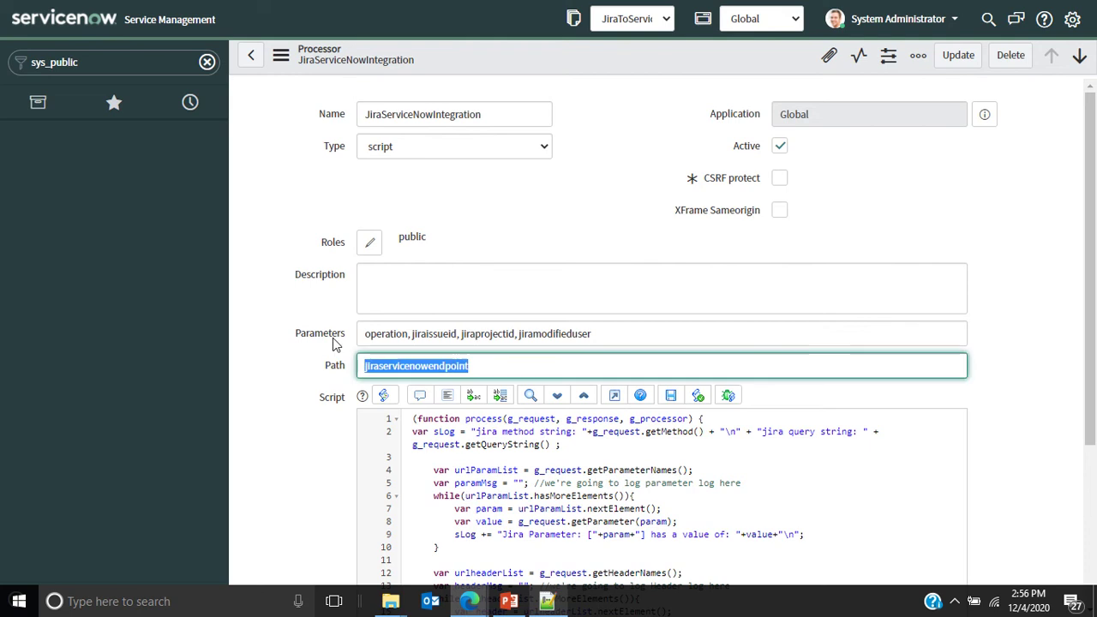
- Via sys_public.LIST, create and submit a public page 'jiraservicenowendpoint'
click(107, 59)
click(108, 59)
text(.)
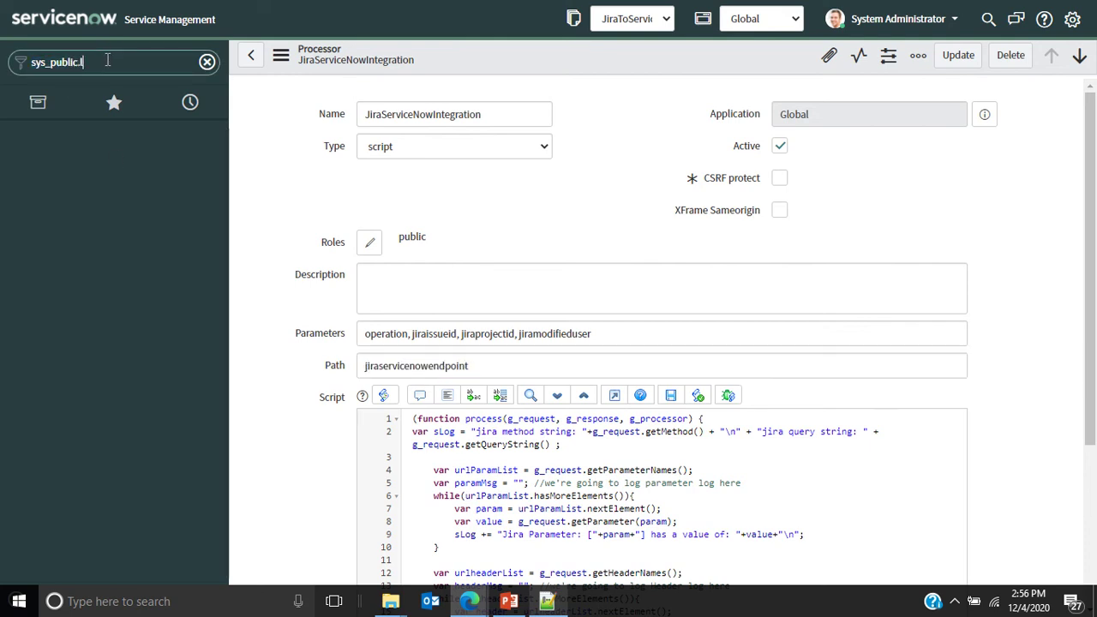
text(LIS)
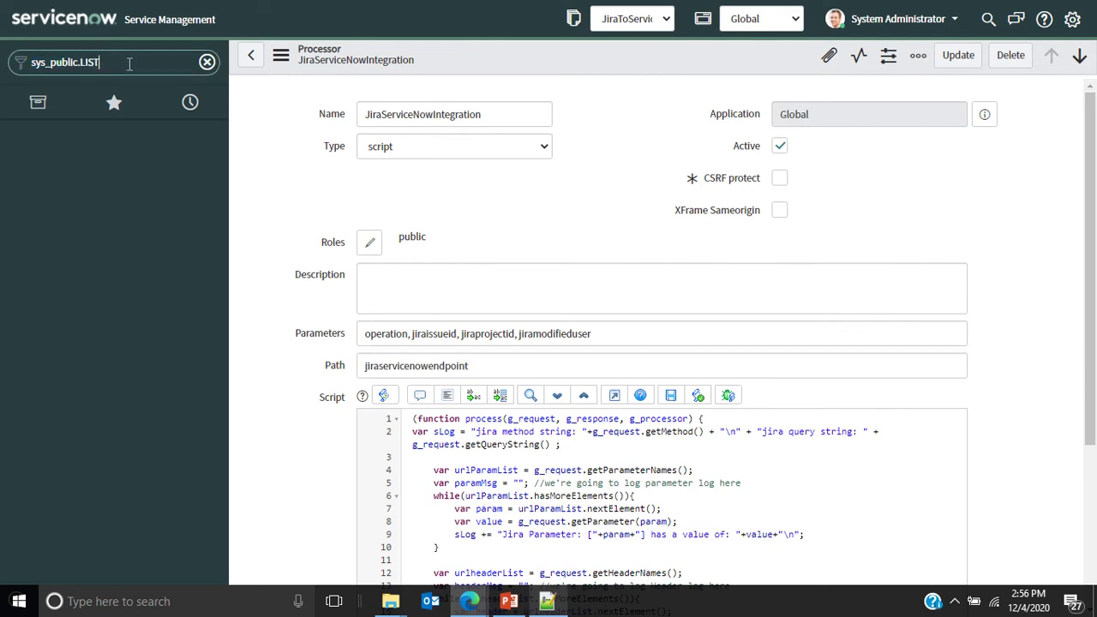
text(T)
key(Return)
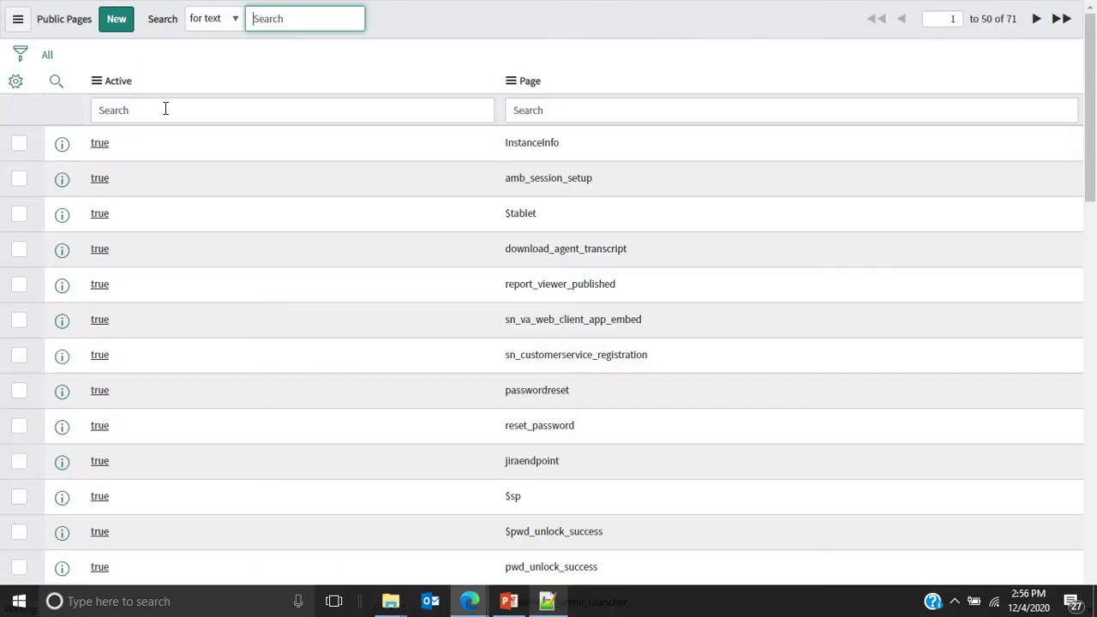
click(117, 19)
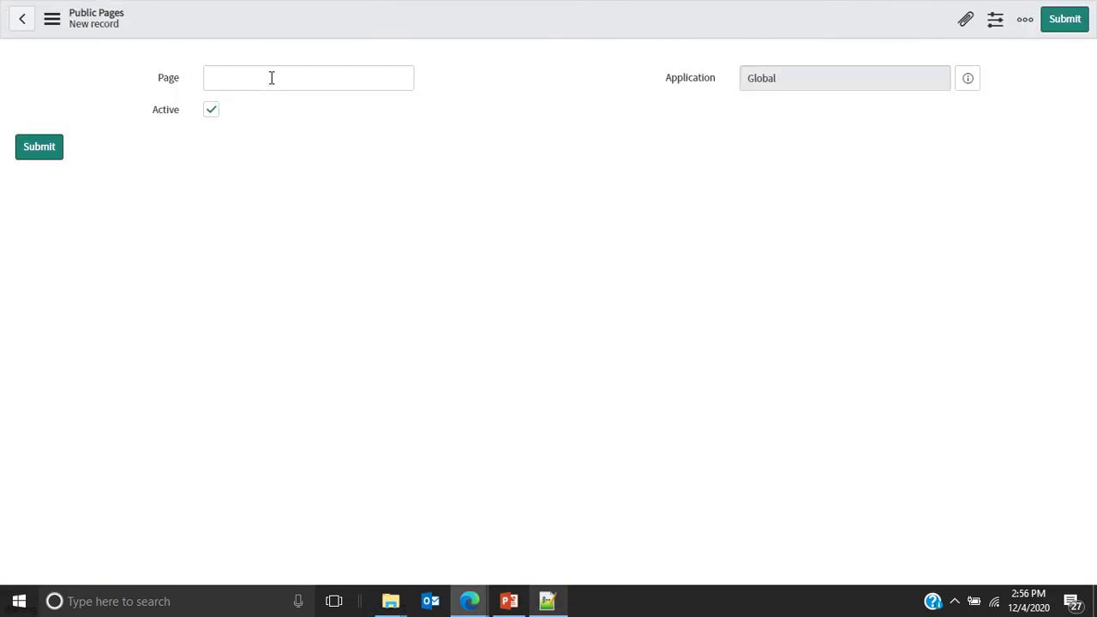
click(271, 77)
key(ctrl+v)
click(39, 148)
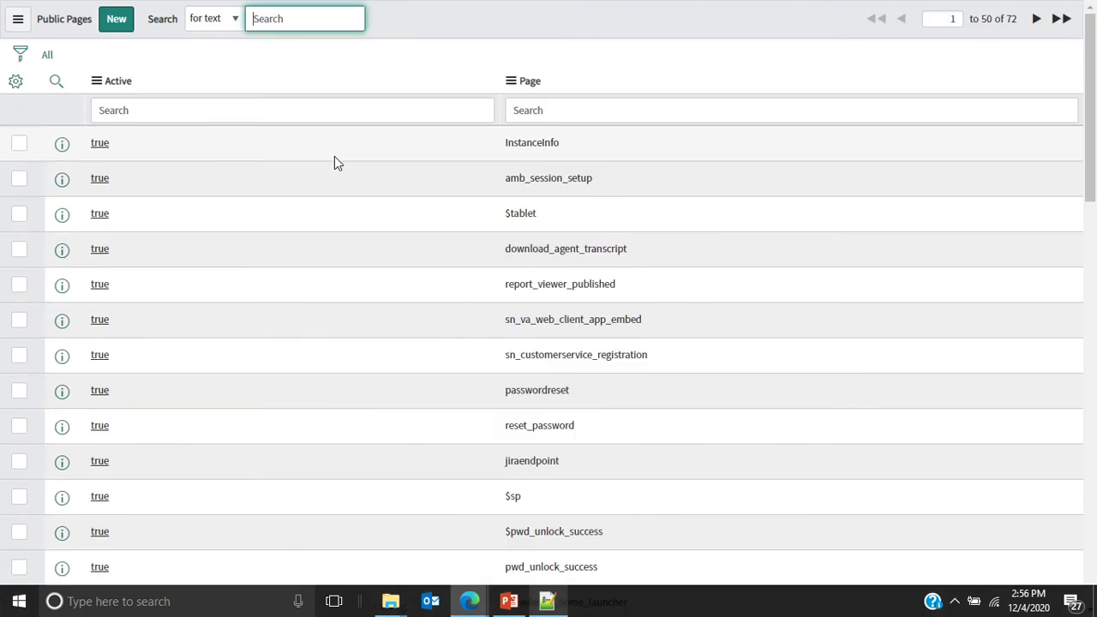
- Filter the Public Pages list's Page column to 'jiraservicenowendpoint'
click(573, 110)
key(ctrl+v)
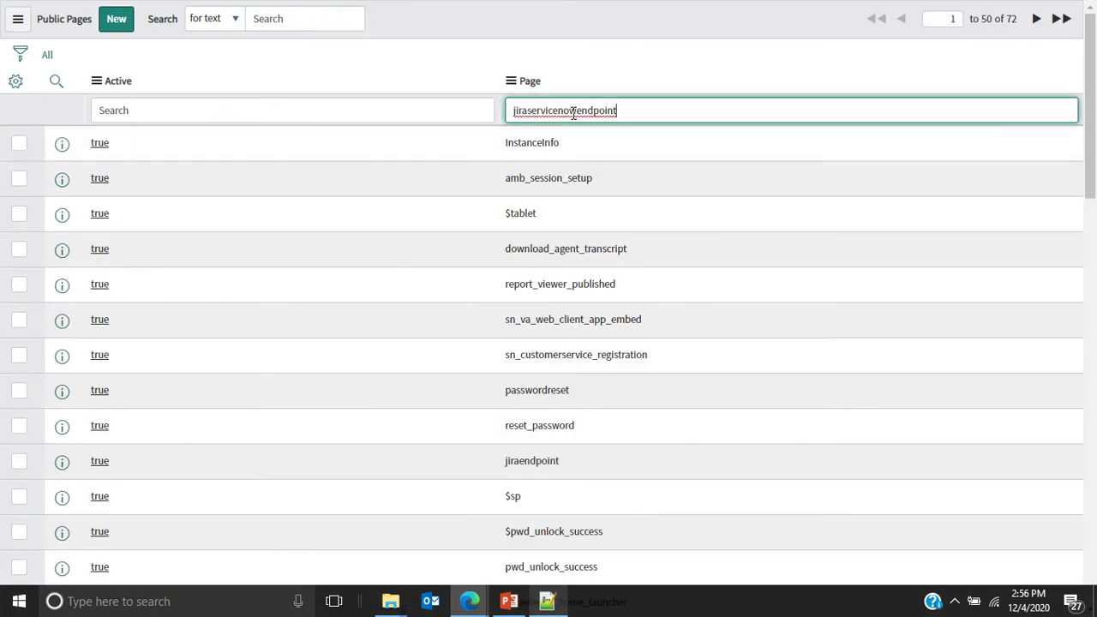
key(Return)
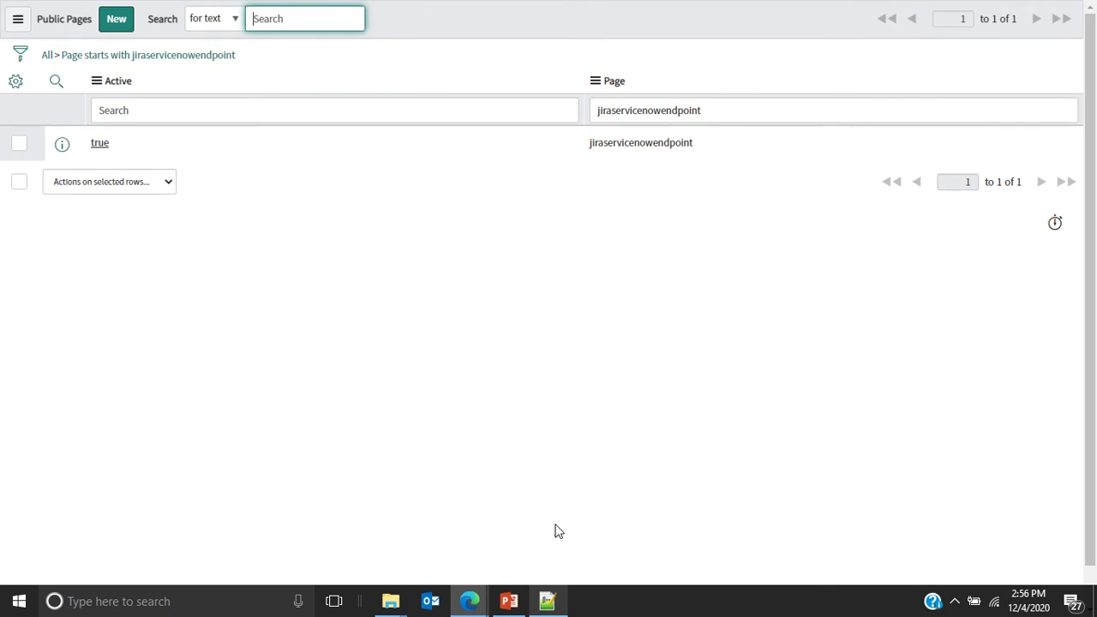
click(547, 601)
- In the line 160 access URL, replace 'jiraendpoint' with 'jiraservicenowendpoint'
scroll(245, 418, down, 1)
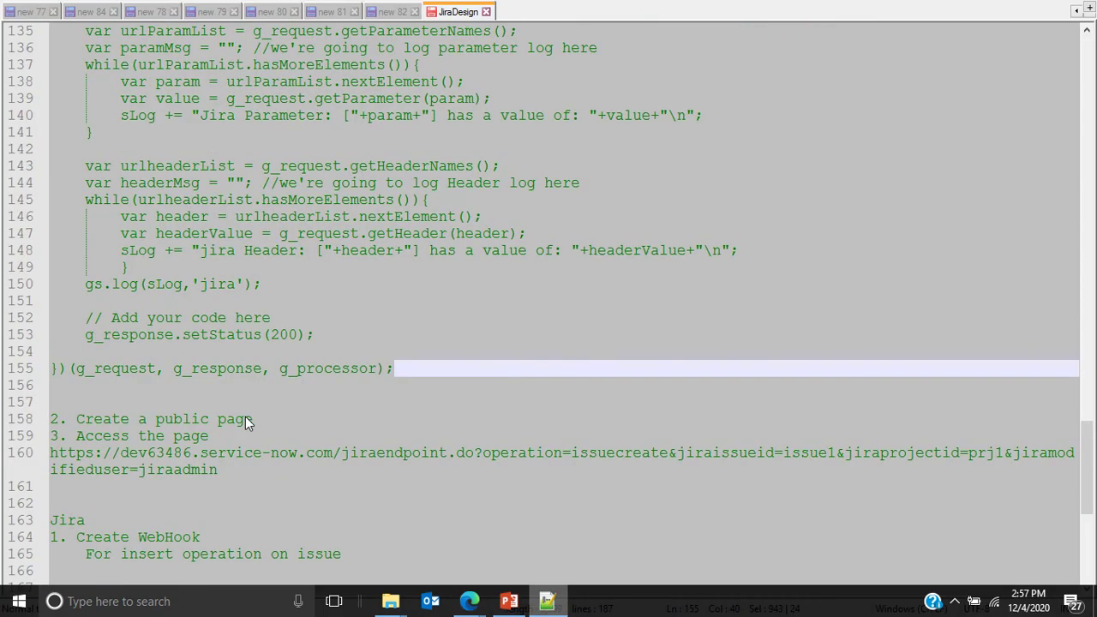
click(351, 453)
double_click(356, 453)
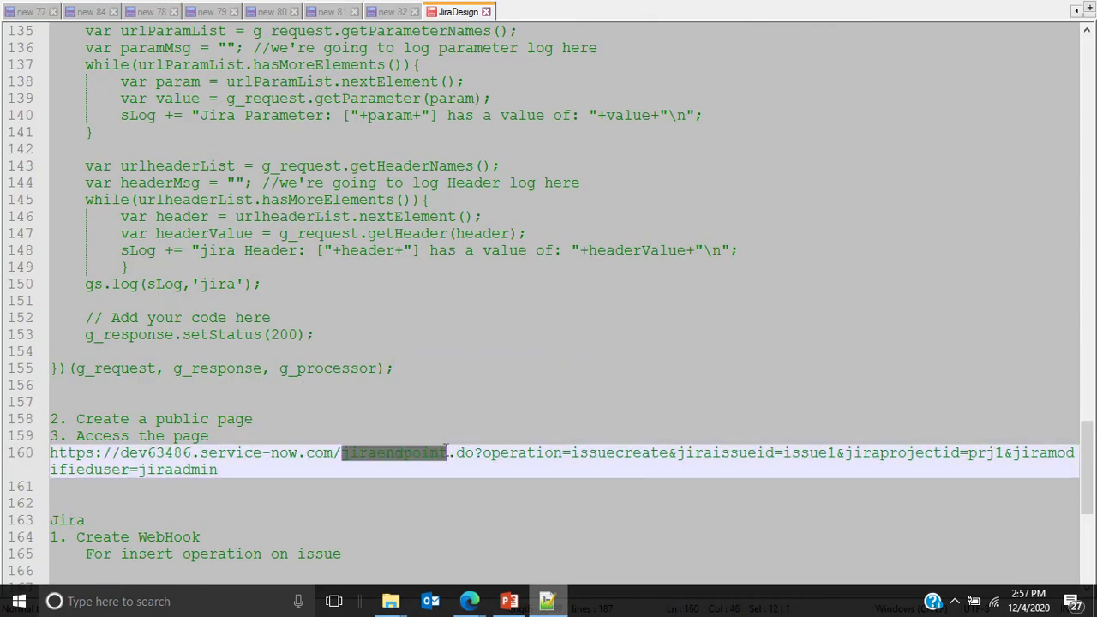
key(ctrl+v)
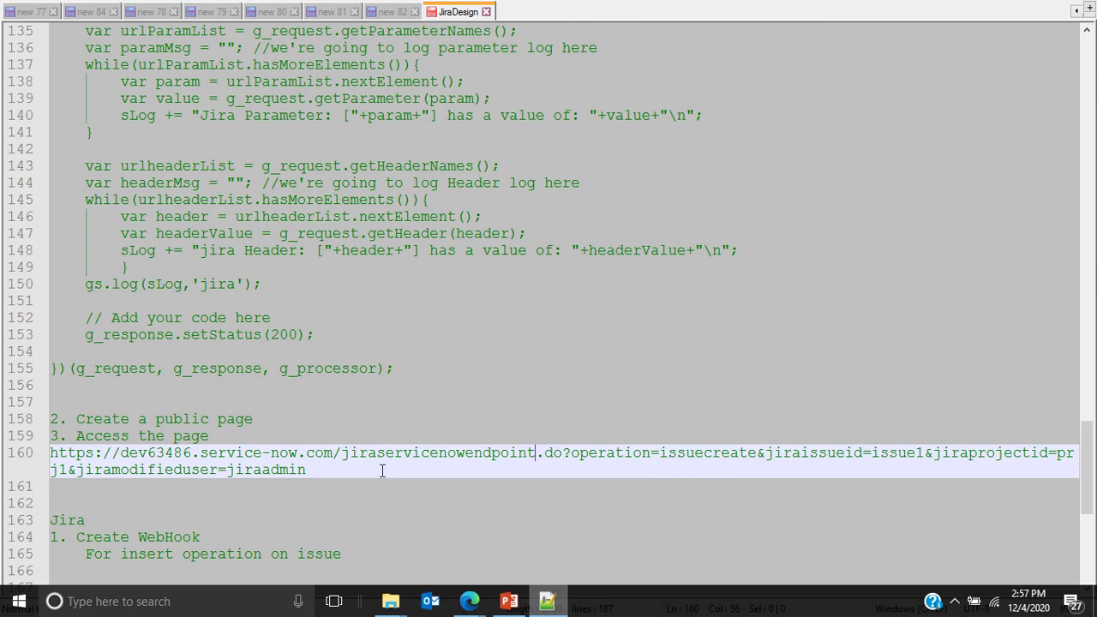
- Select the full endpoint test URL on line 160, then return to the browser
drag(344, 452, 456, 453)
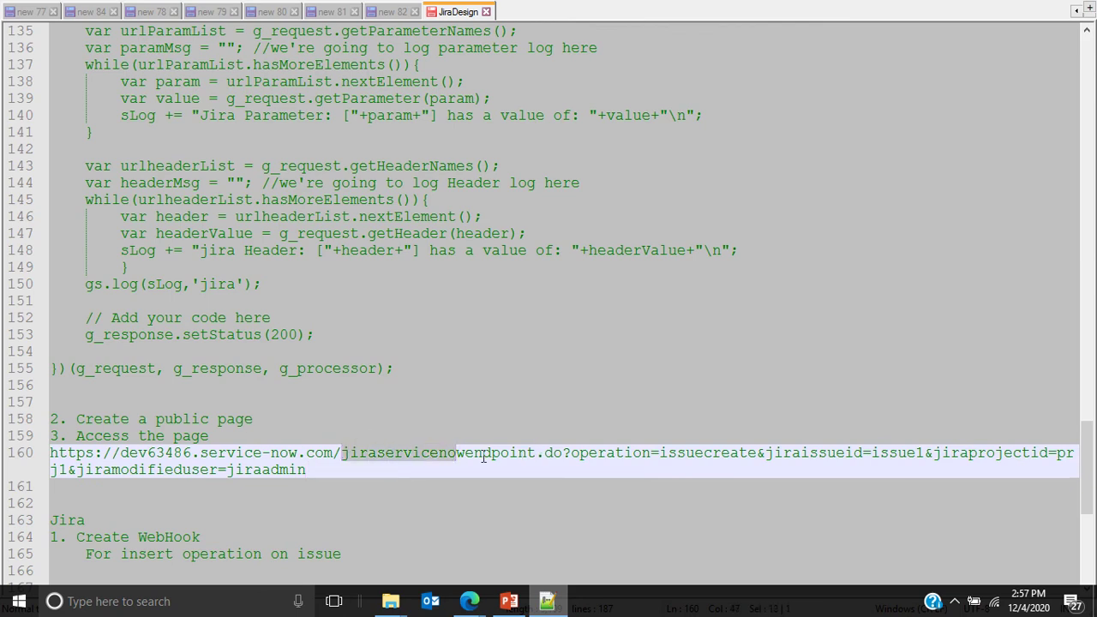
drag(563, 452, 349, 452)
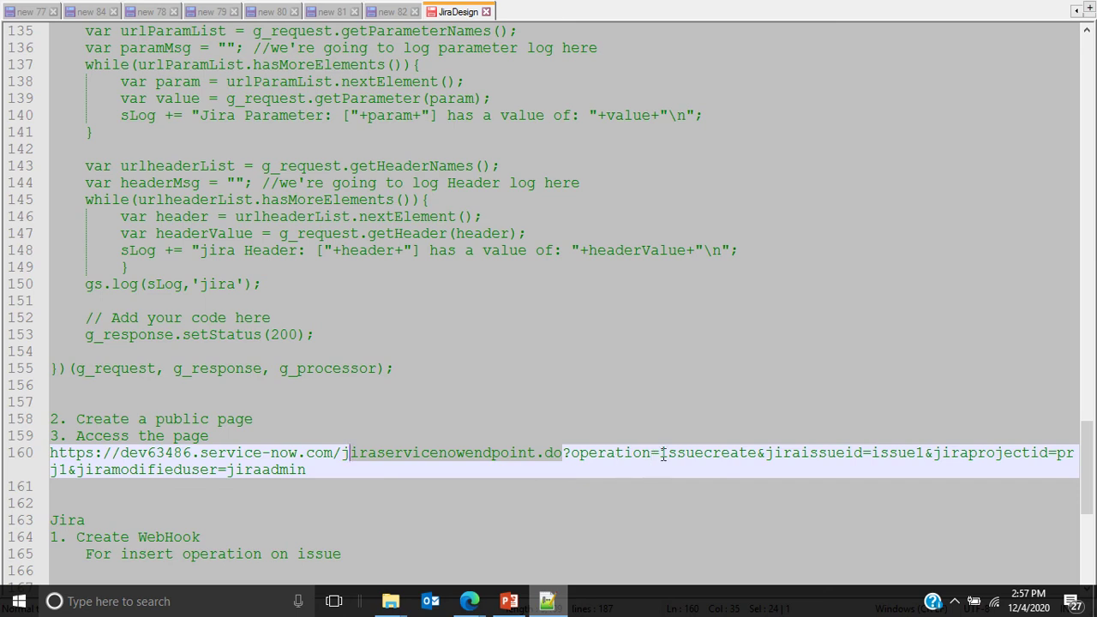
drag(570, 452, 606, 452)
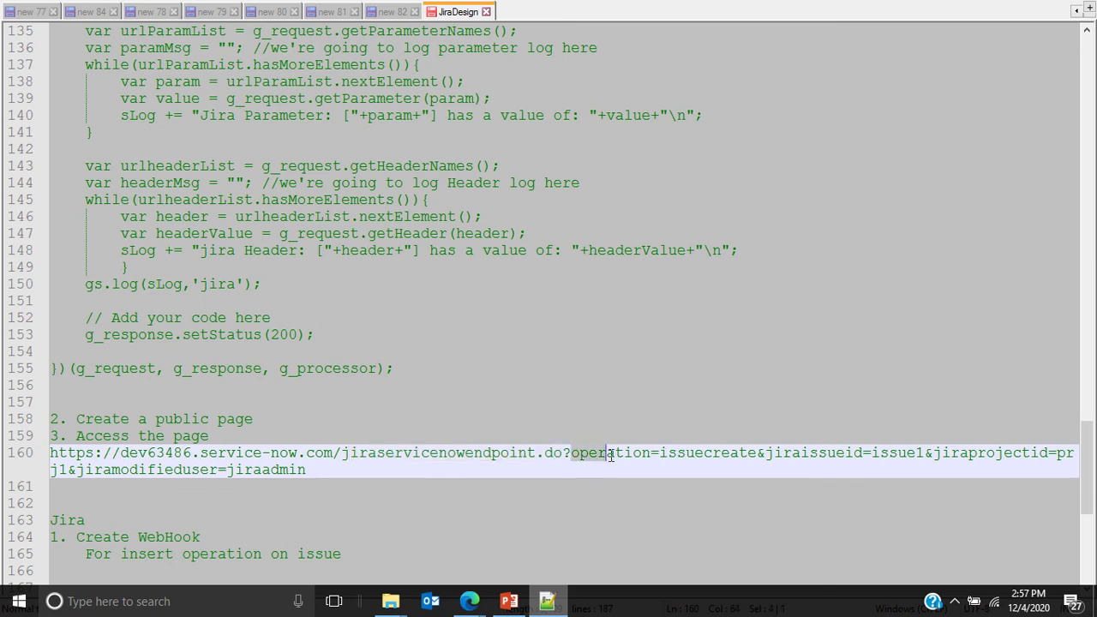
drag(319, 469, 67, 454)
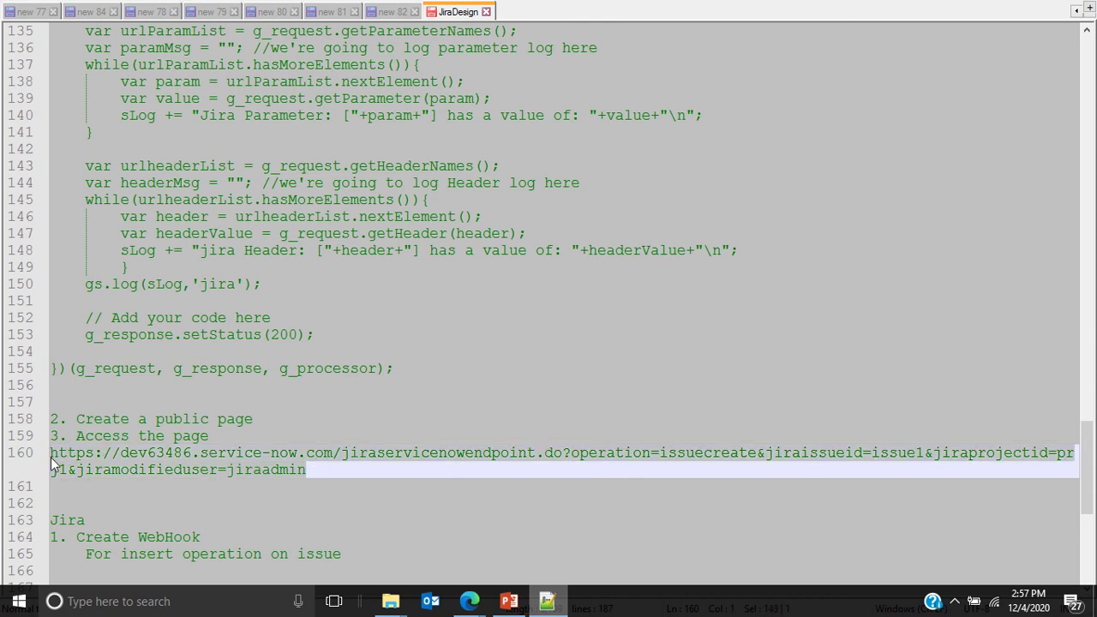
key(alt+Tab)
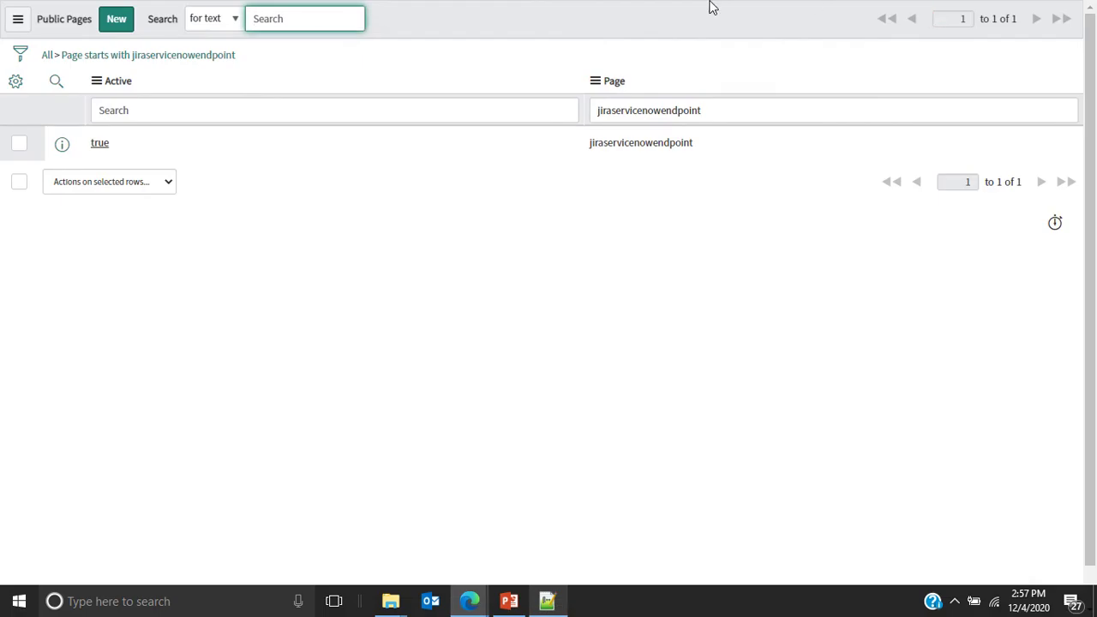
- Switch through the open browser windows back to ServiceNow and filter the navigator on 'logs'
mouse_move(711, 6)
mouse_move(469, 600)
click(402, 556)
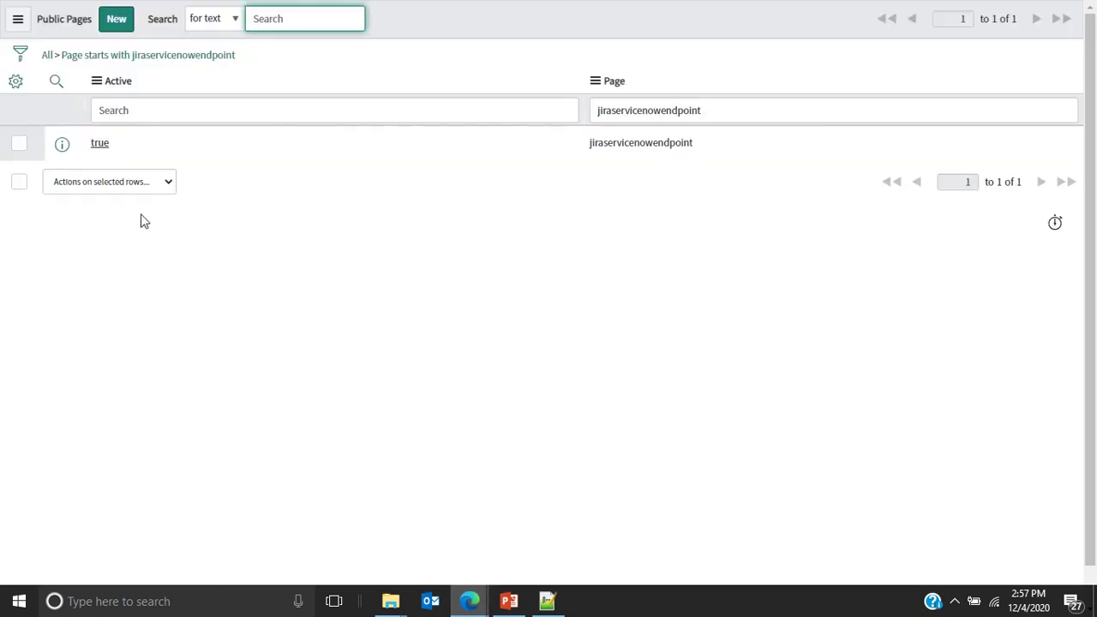
click(470, 600)
click(174, 552)
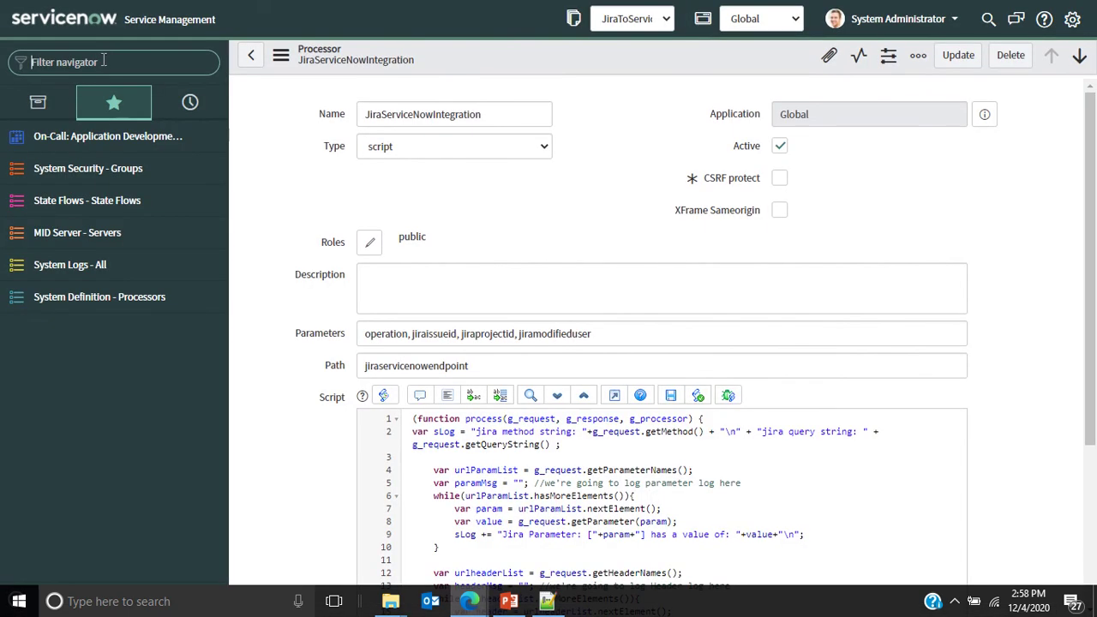
text(logs)
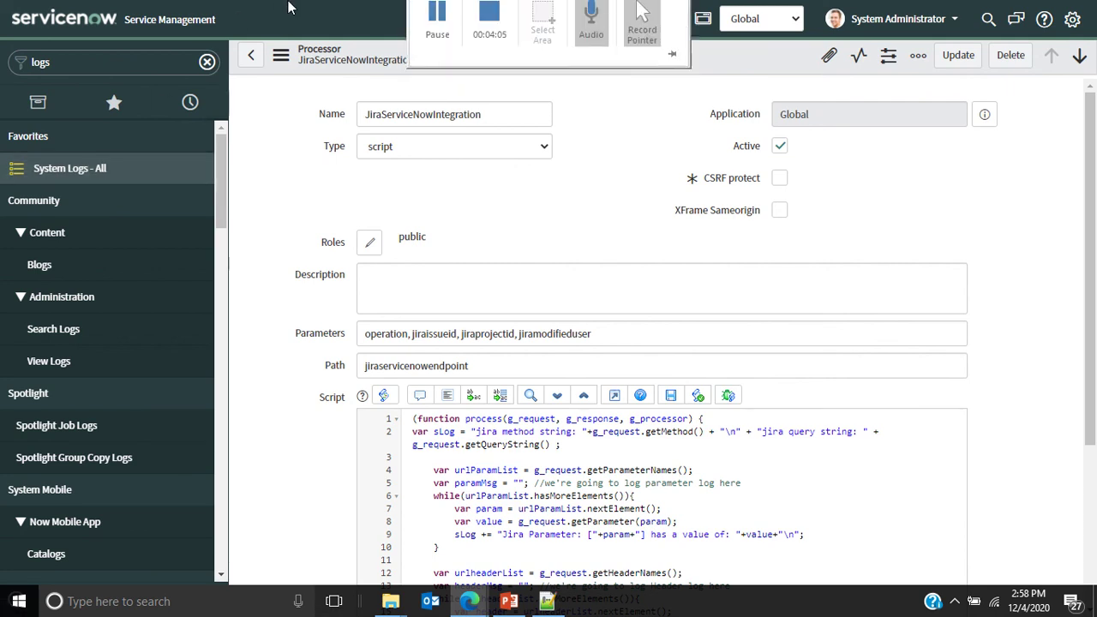
- Open System Logs - All and pick out GET, the modified user and issuecreate in the jira entry
click(140, 169)
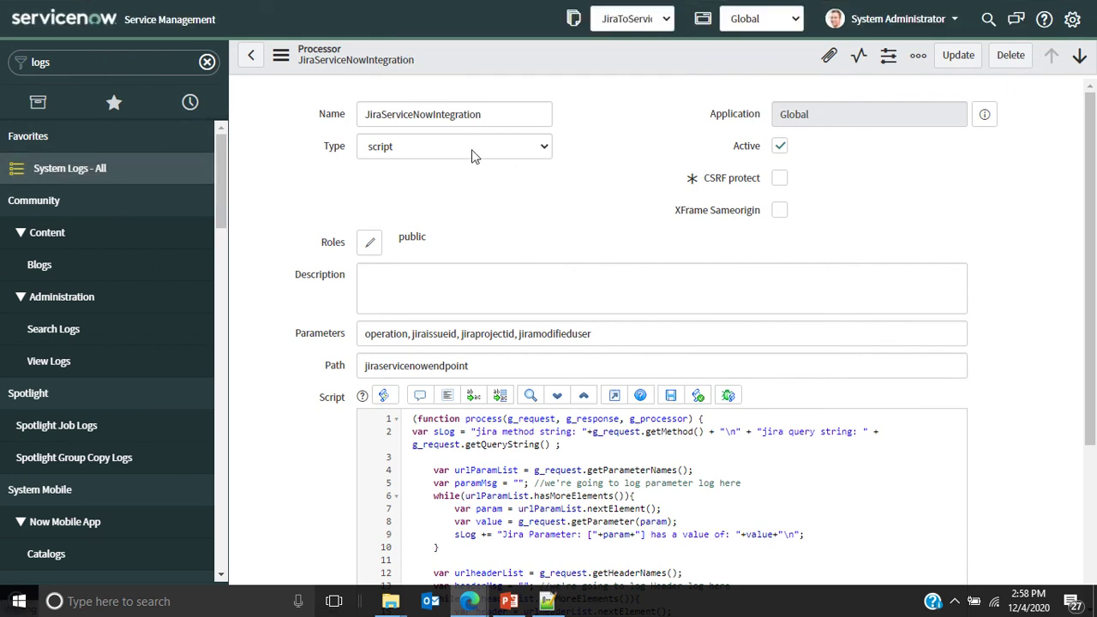
scroll(507, 223, down, 4)
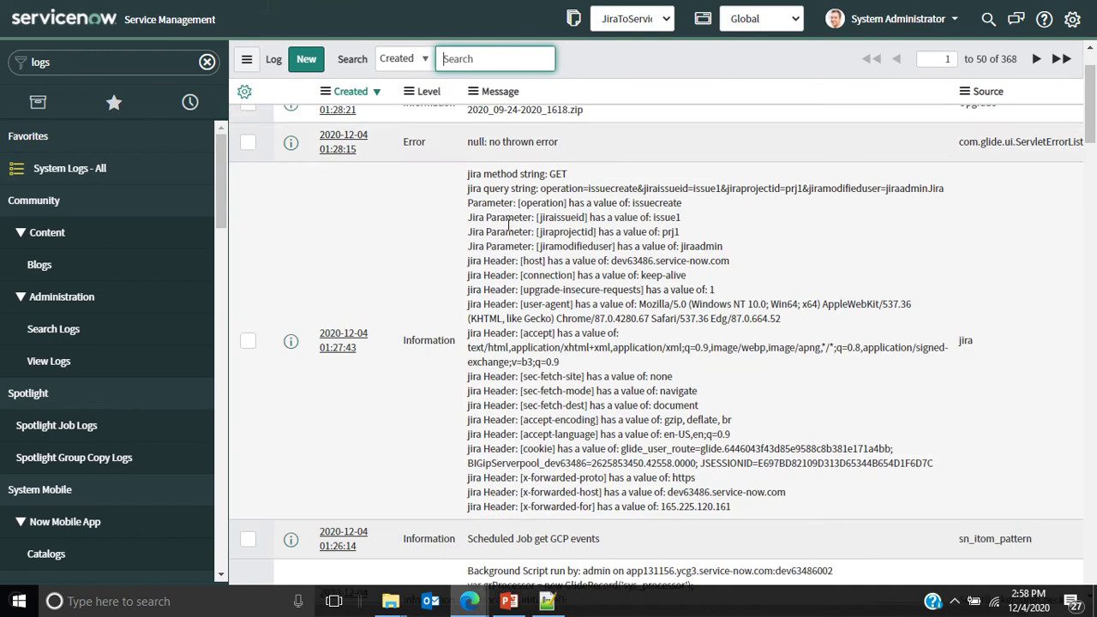
scroll(504, 222, up, 1)
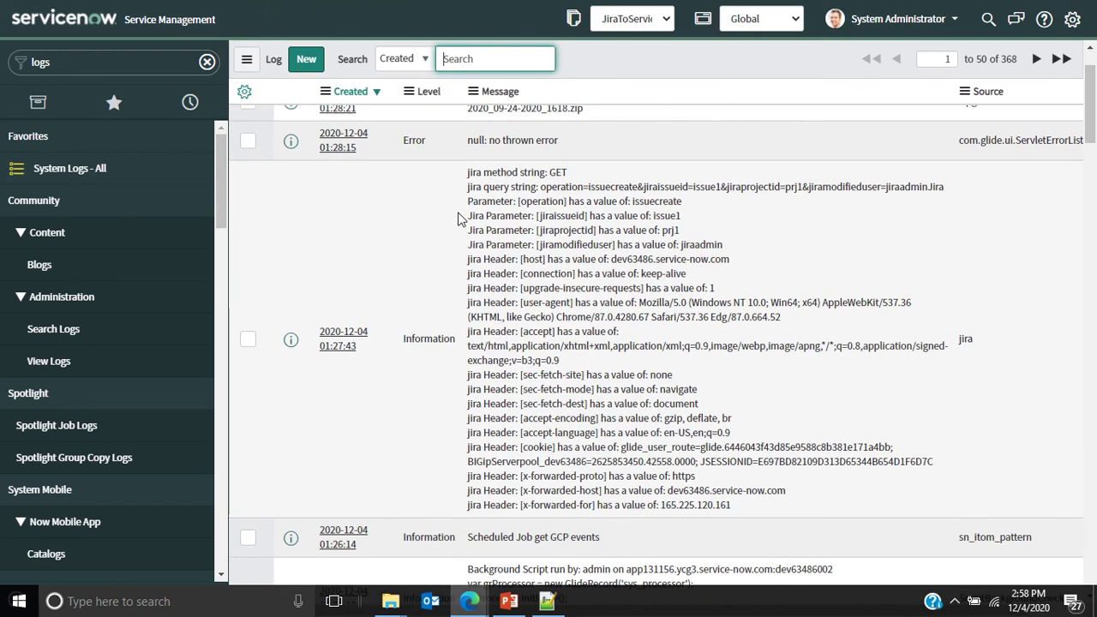
double_click(557, 172)
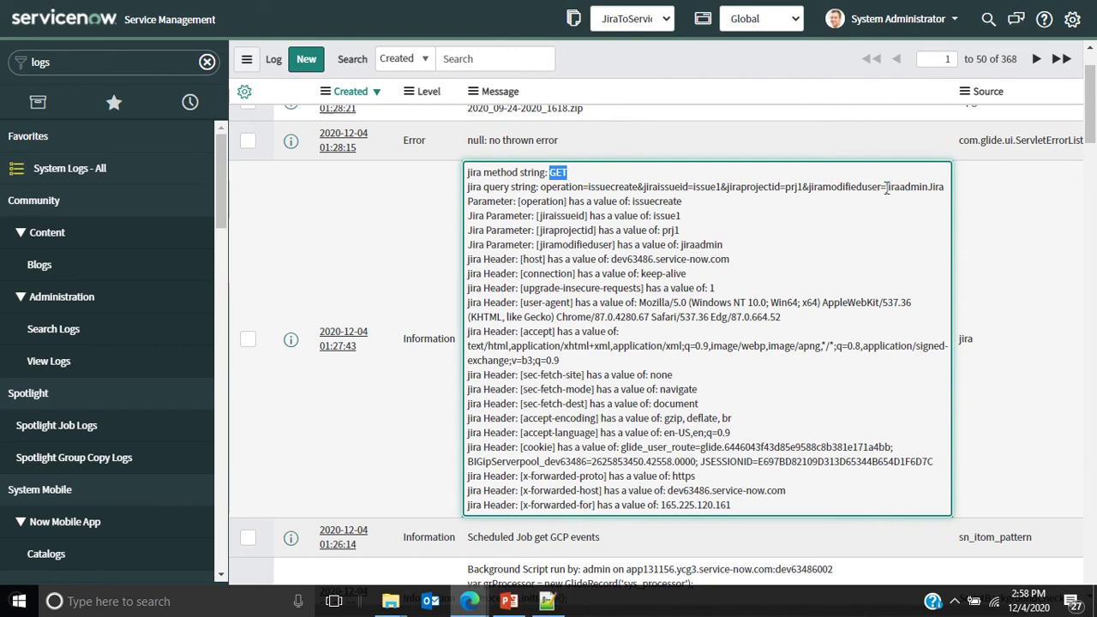
drag(886, 187, 946, 191)
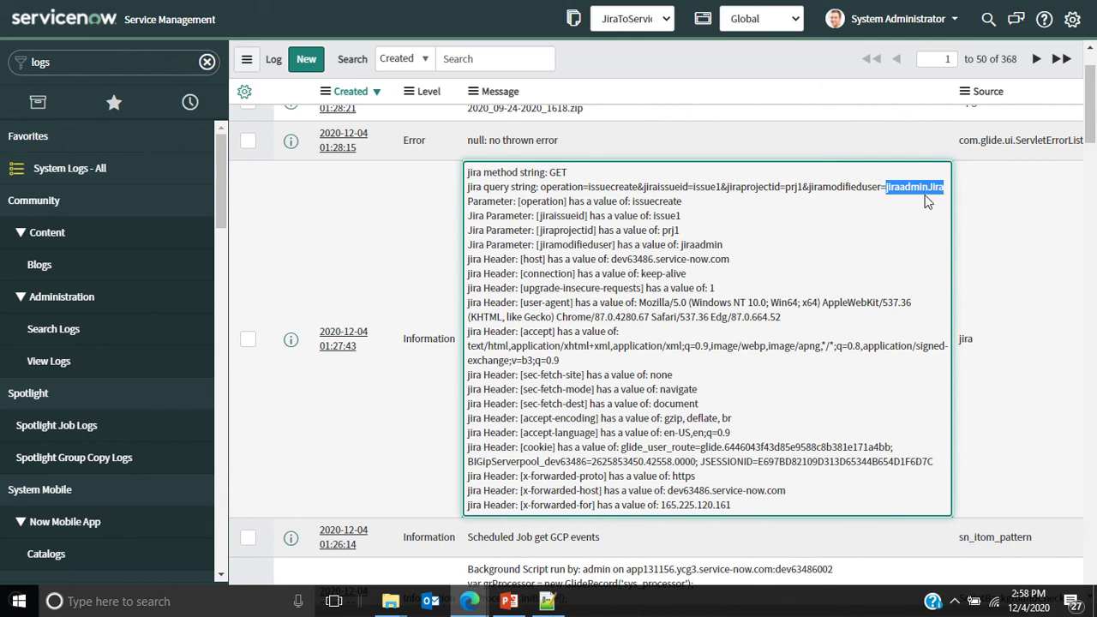
click(925, 191)
double_click(671, 202)
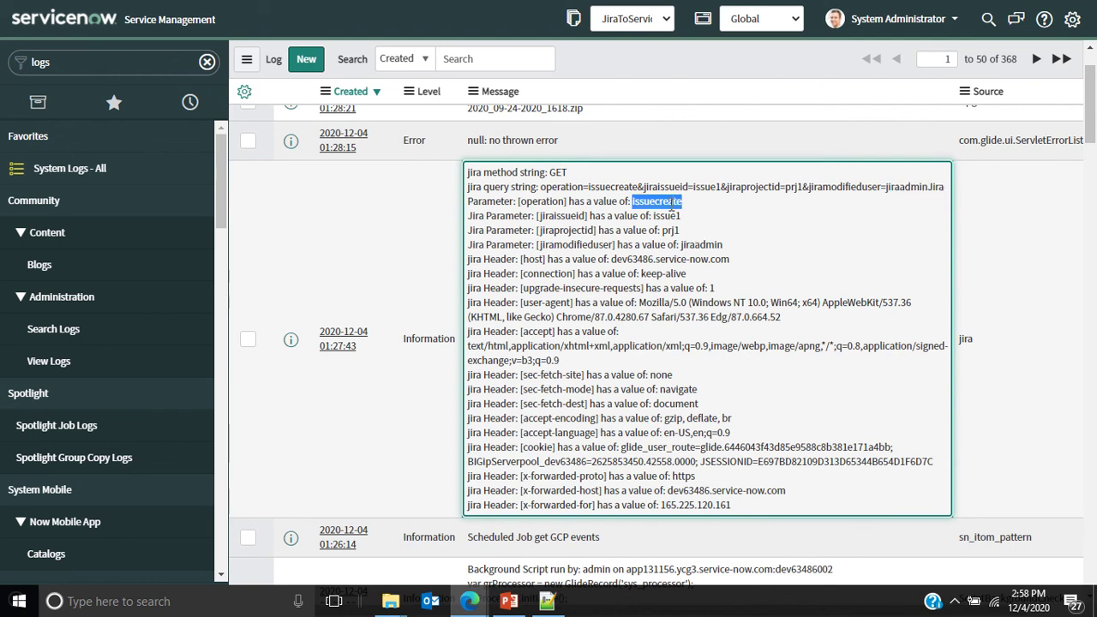
- Try editing the read-only jira log message, close it, and step along the log row
click(683, 219)
double_click(687, 230)
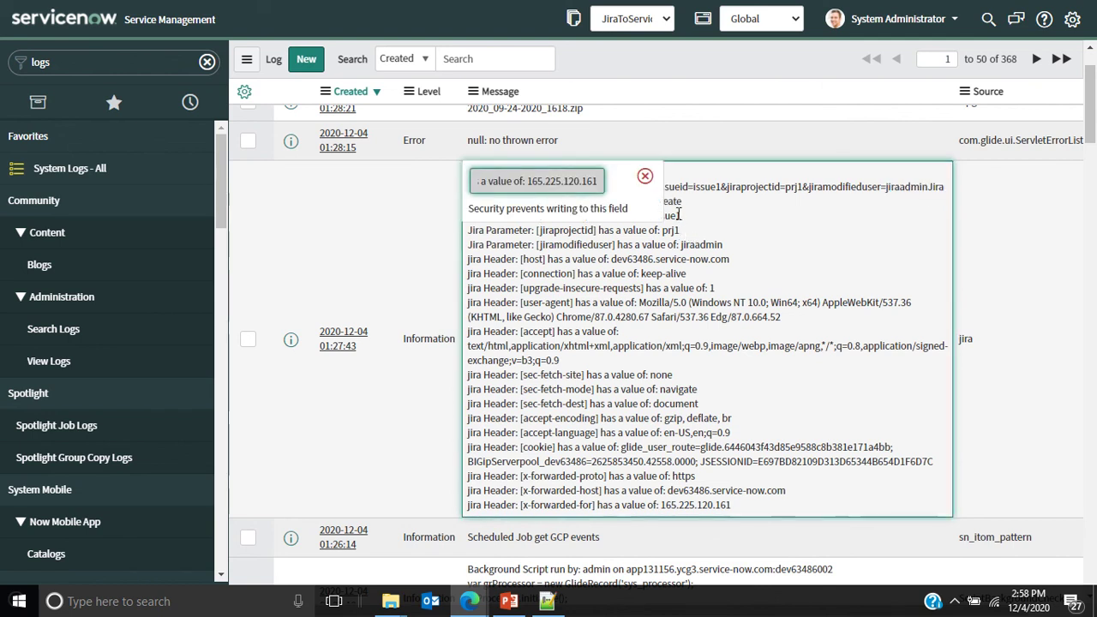
click(645, 178)
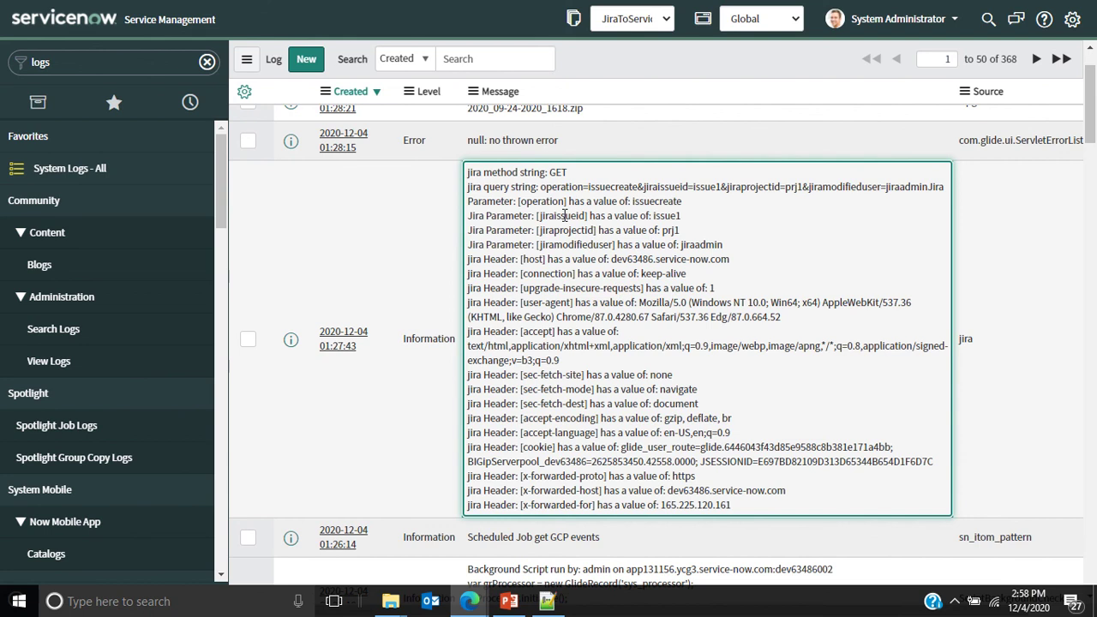
mouse_move(471, 602)
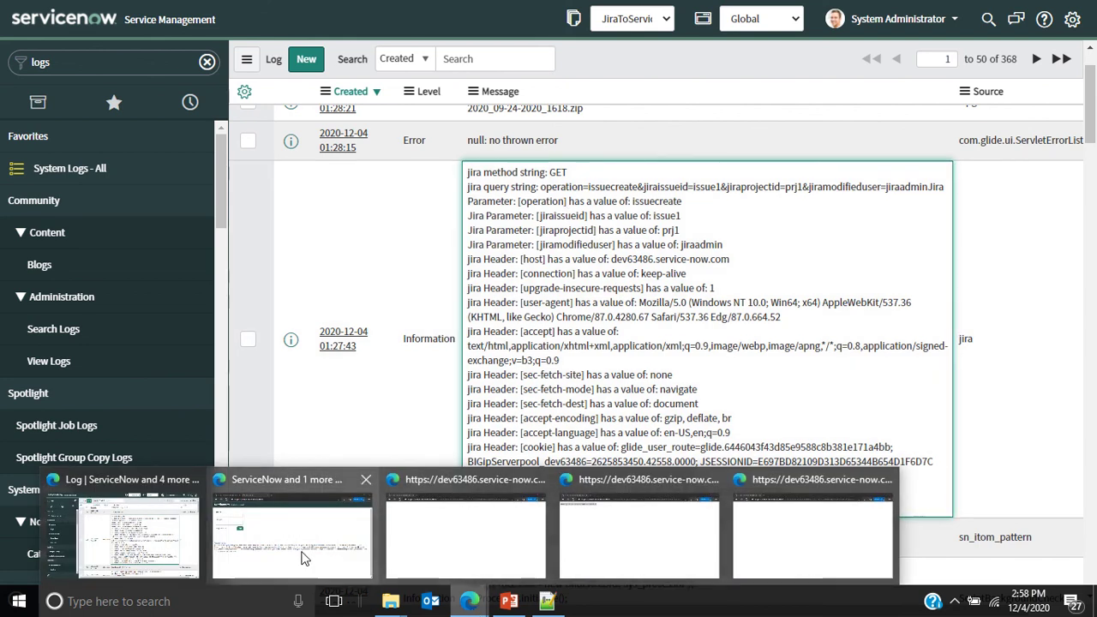
mouse_move(192, 553)
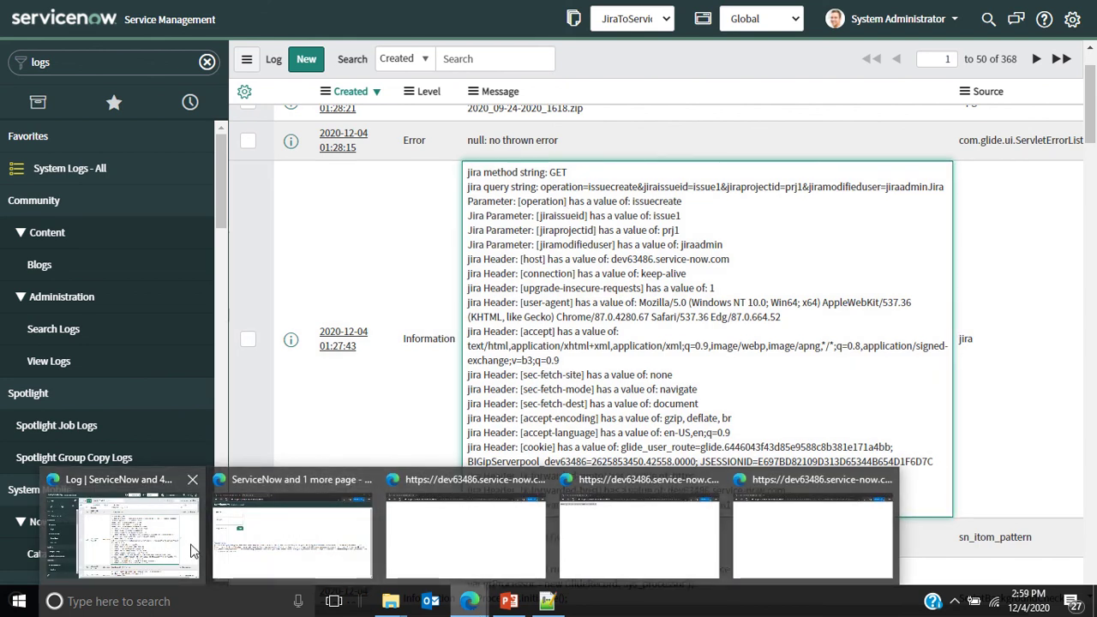
click(192, 552)
key(Right)
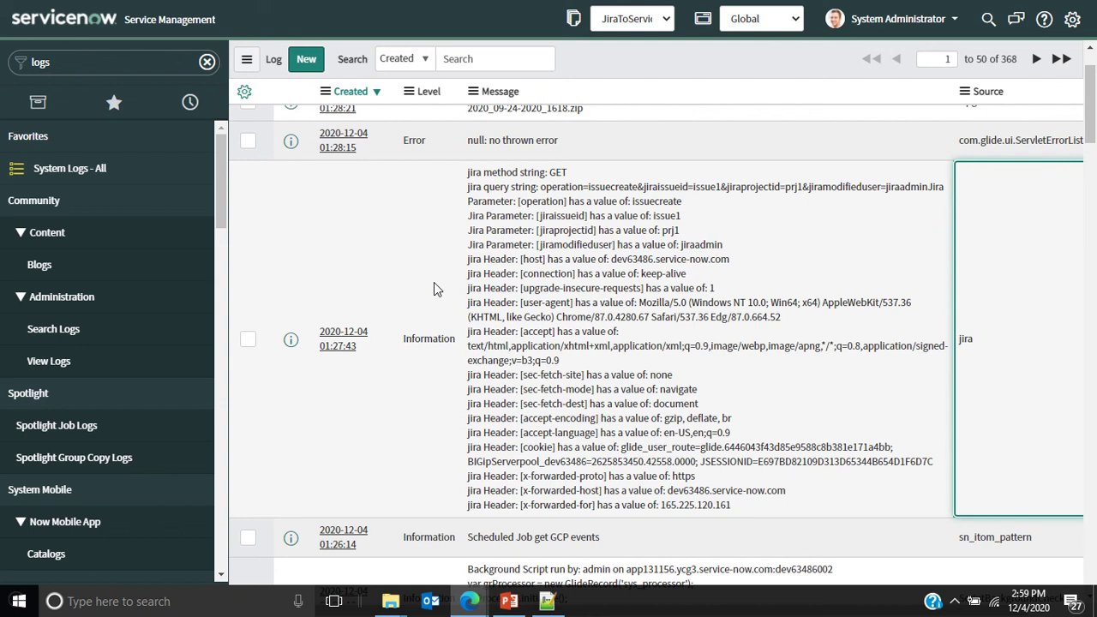
key(Right)
key(Right)
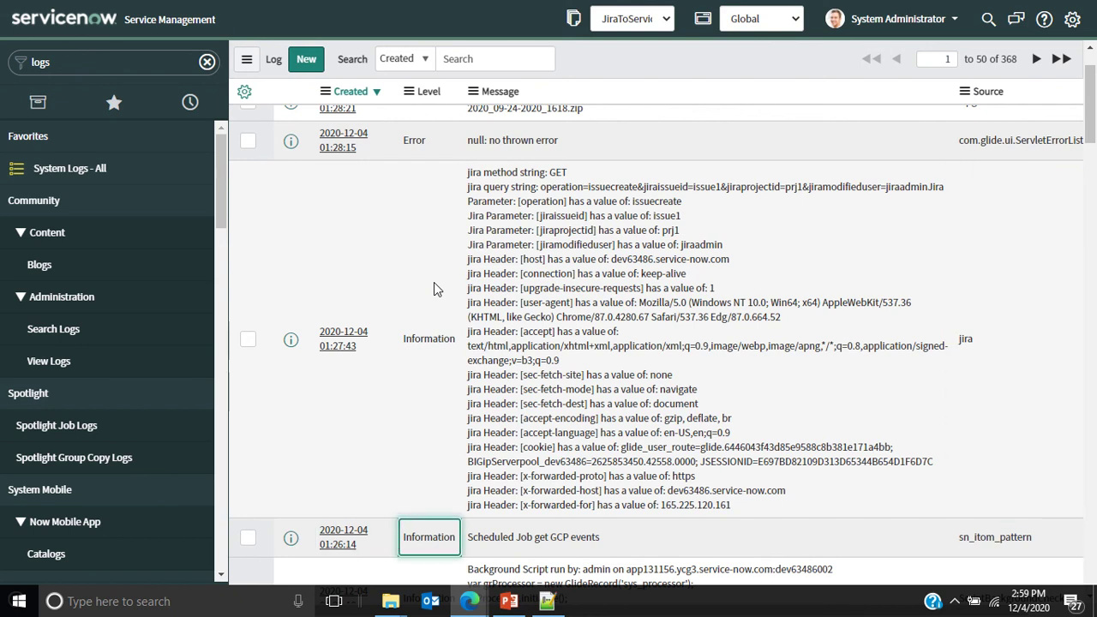
- Collapse the Content section and go to Jira's System settings
click(47, 233)
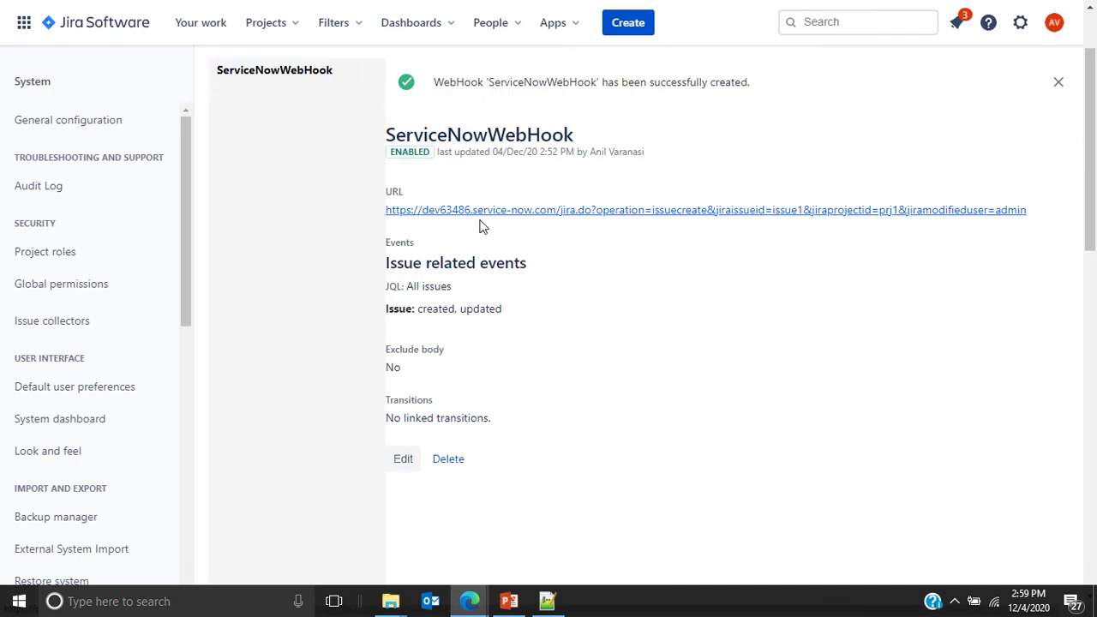
scroll(566, 259, up, 1)
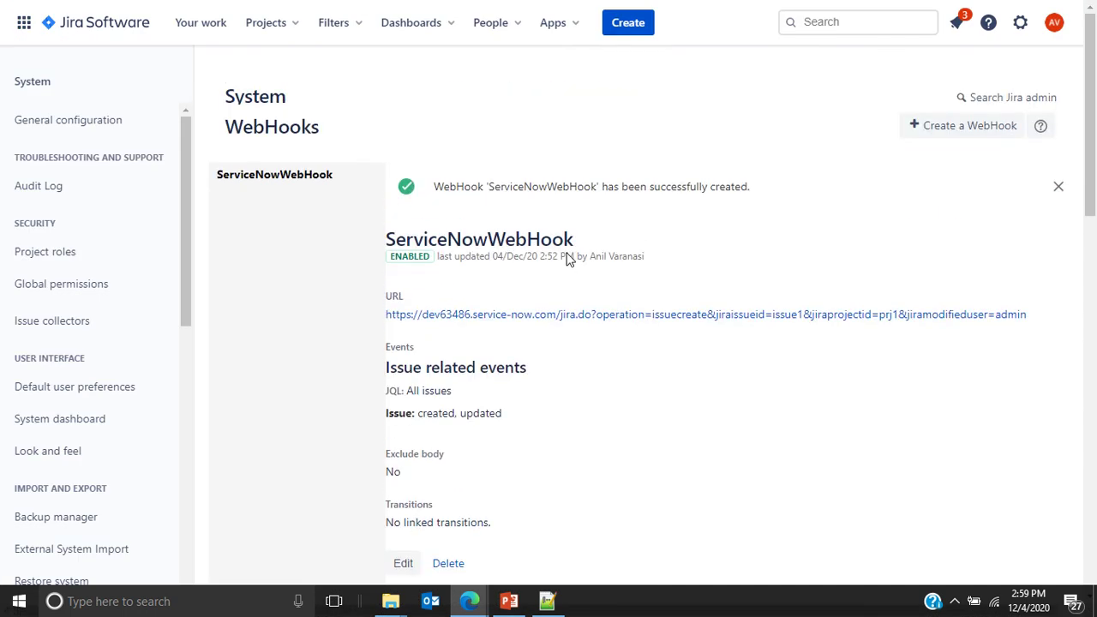
click(1029, 31)
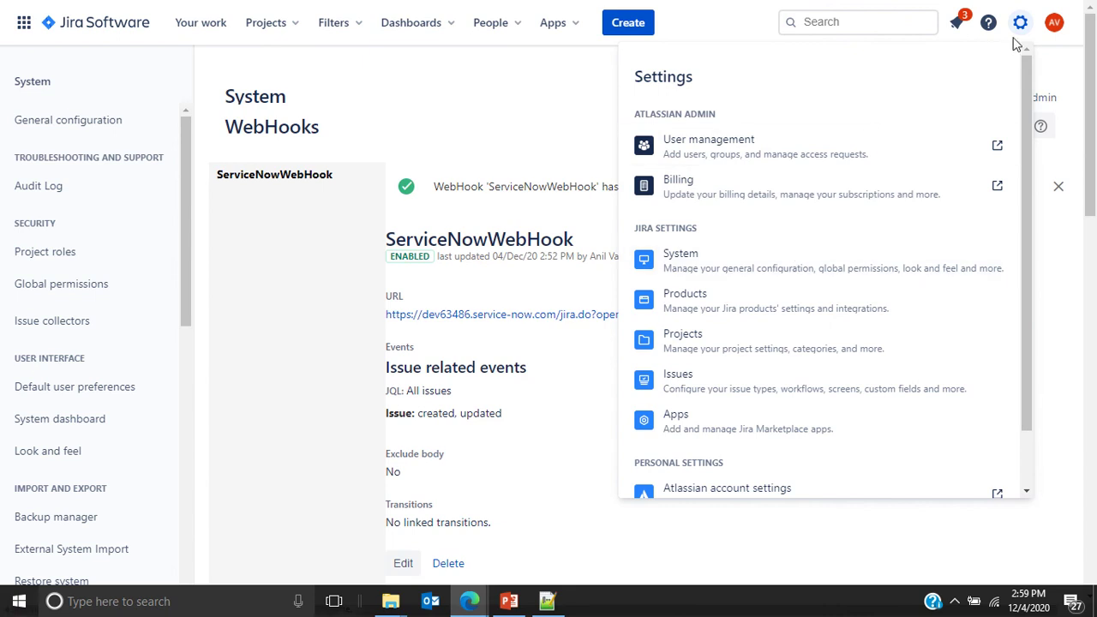
click(836, 267)
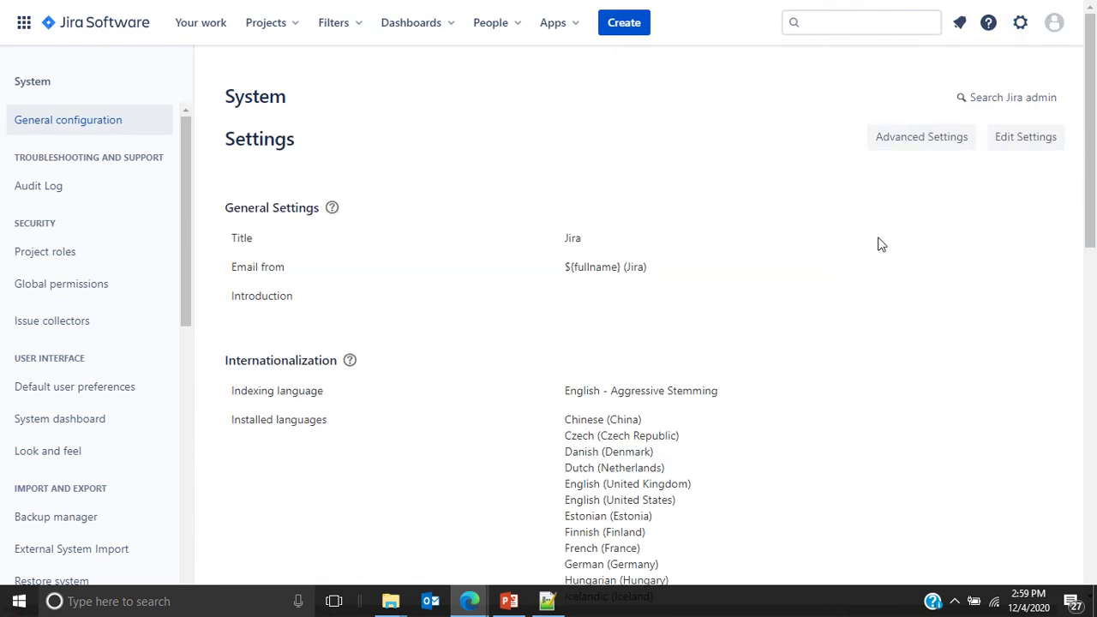
- Search Jira admin for 'webhook', open WebHooks, and start a new webhook
click(999, 103)
text(webhook)
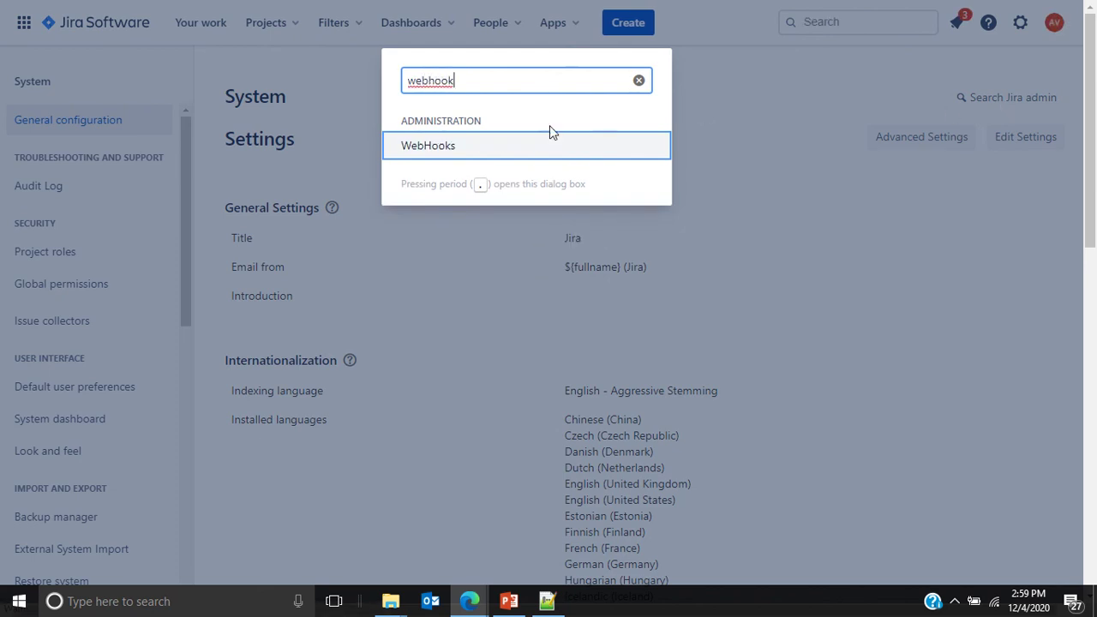
click(519, 147)
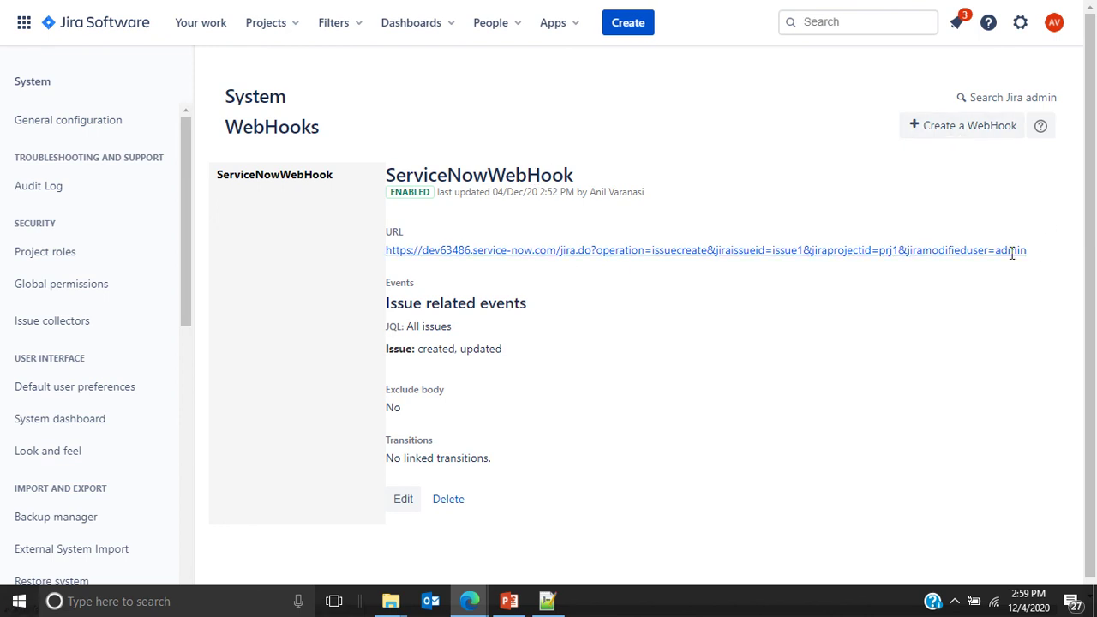
drag(386, 282, 386, 249)
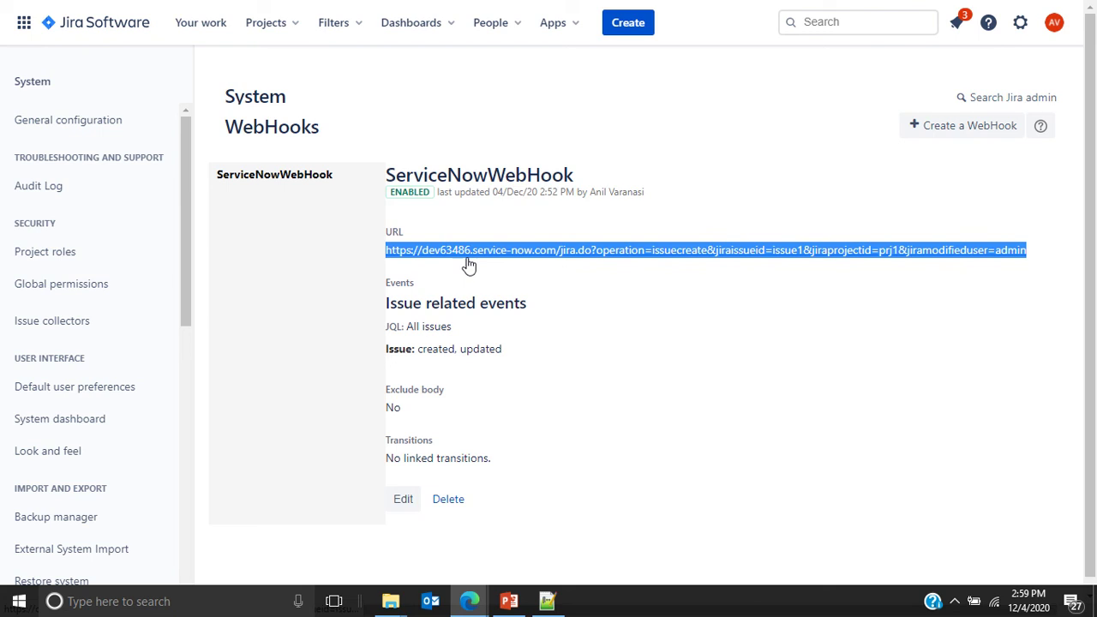
click(979, 125)
- Name the new webhook JiraIssueCreateServiceNow
click(561, 203)
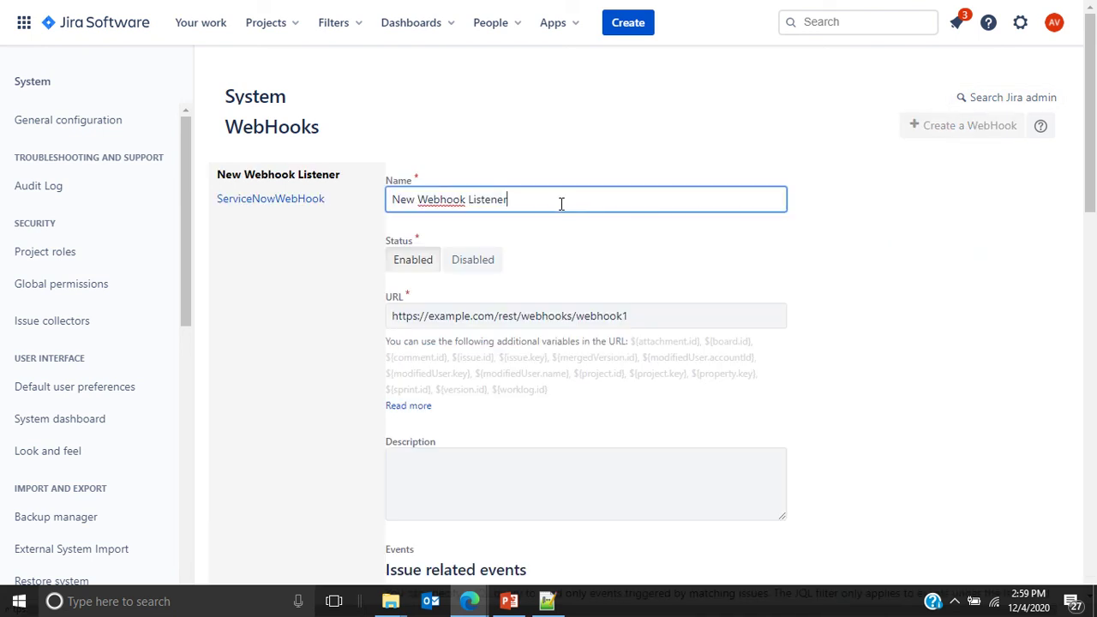
key(ctrl+a)
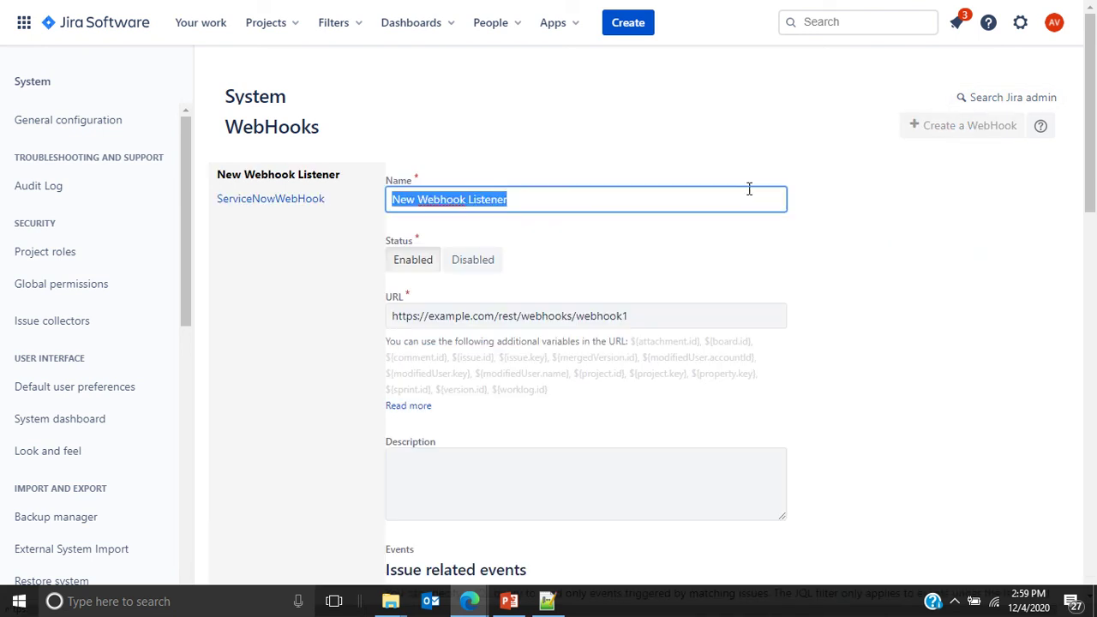
text(ServiceNowJI)
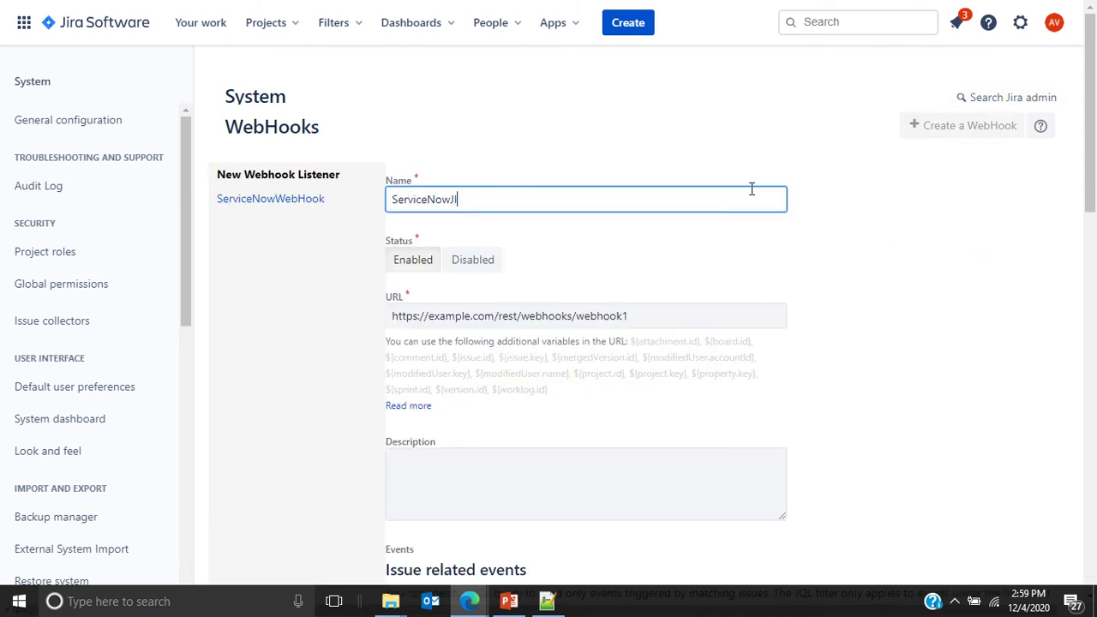
text(R)
key(ctrl+a)
text(Jira)
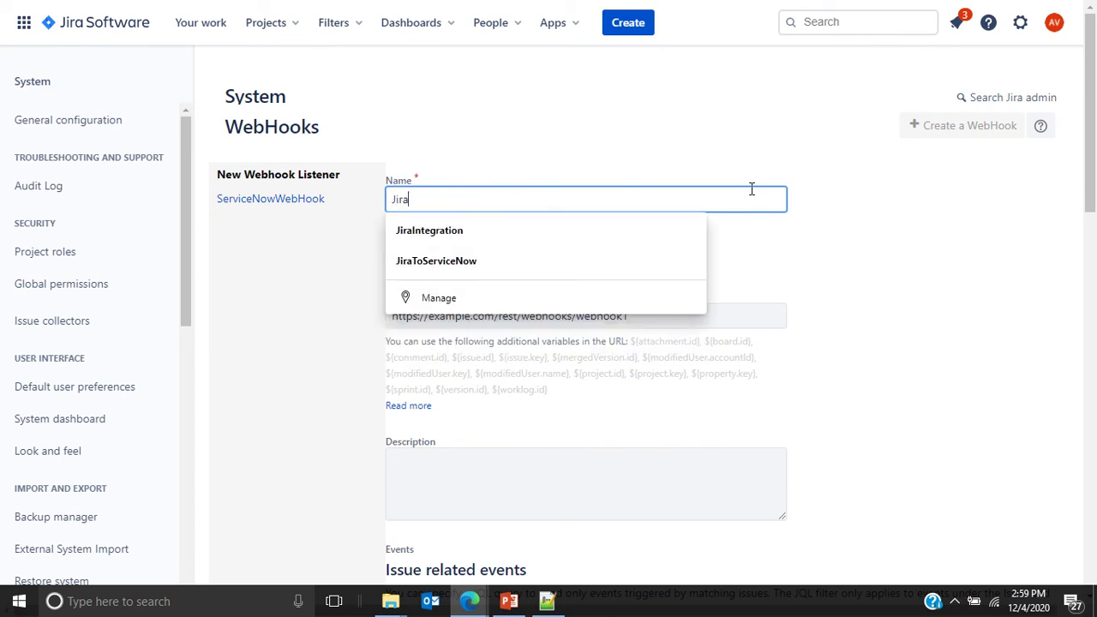
text(IssueCreate)
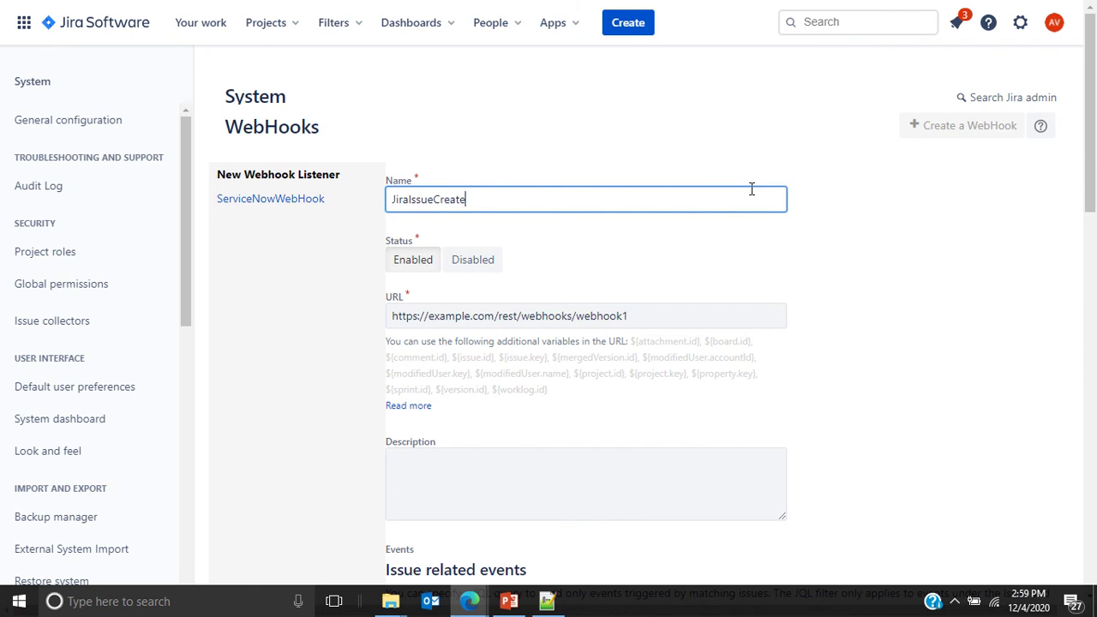
text(ServiceNow)
- Paste the ServiceNow URL into the webhook URL and change its path to jiraservicenowendpoint.do
click(654, 323)
key(ctrl+a)
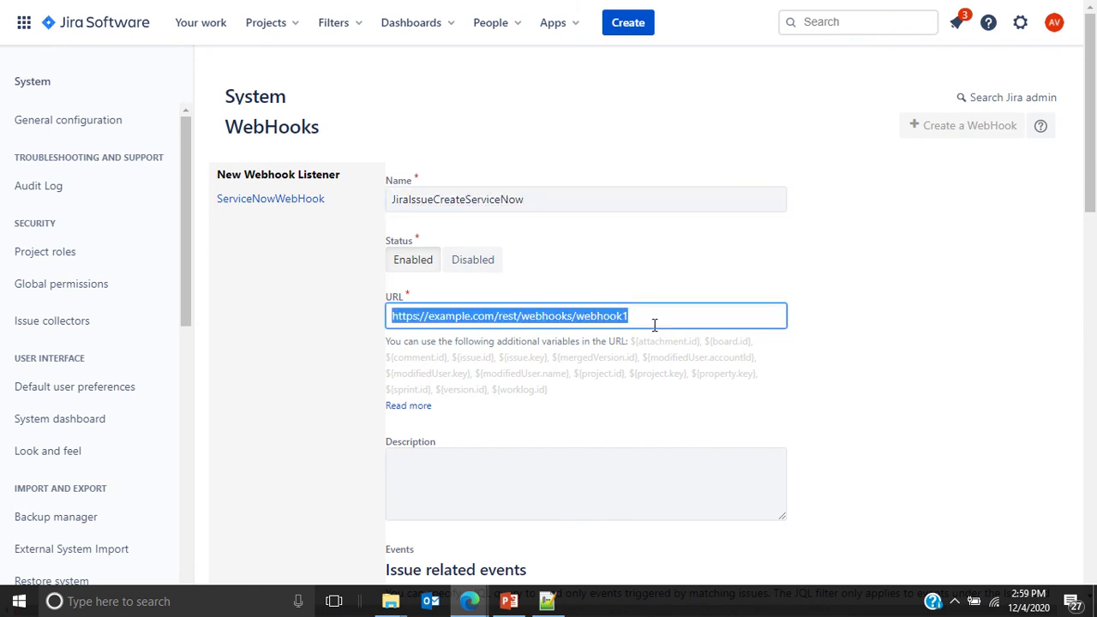
key(ctrl+v)
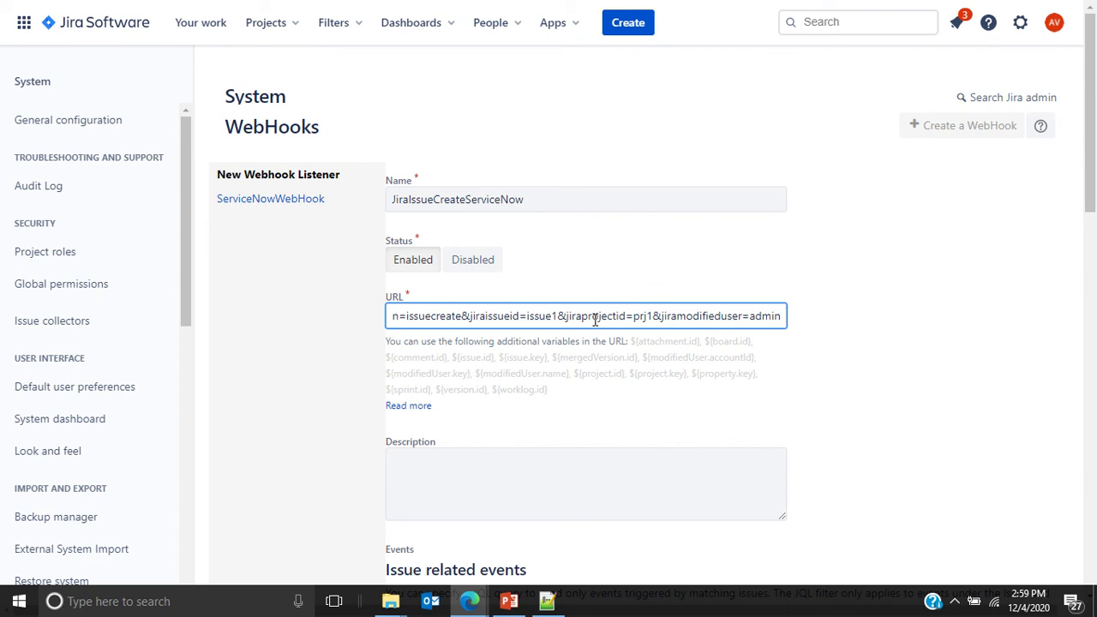
key(Home)
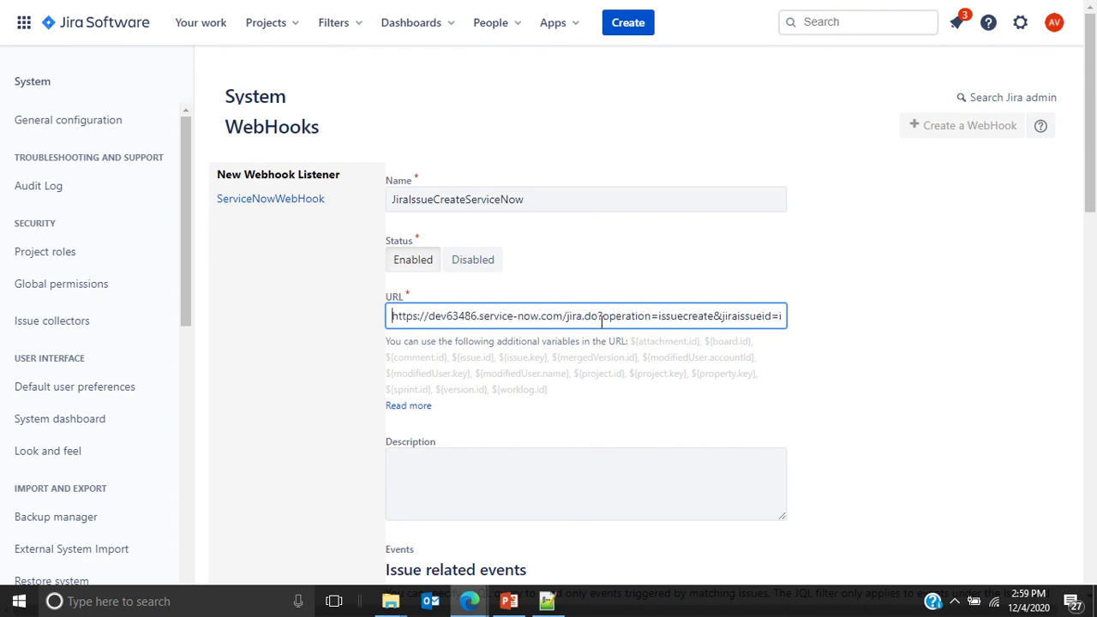
click(470, 600)
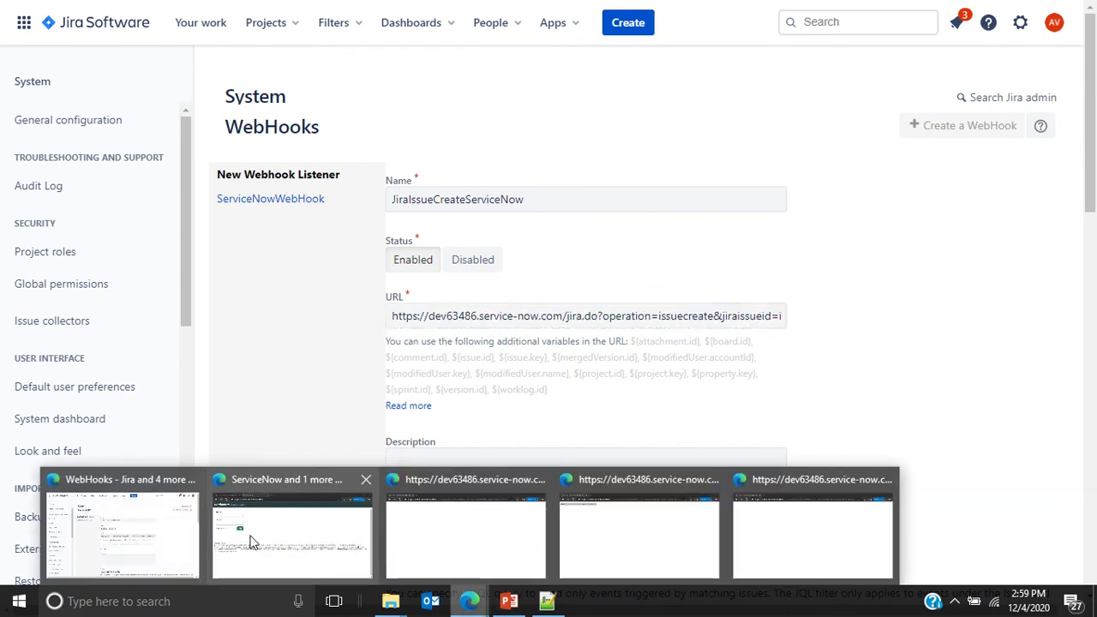
click(244, 542)
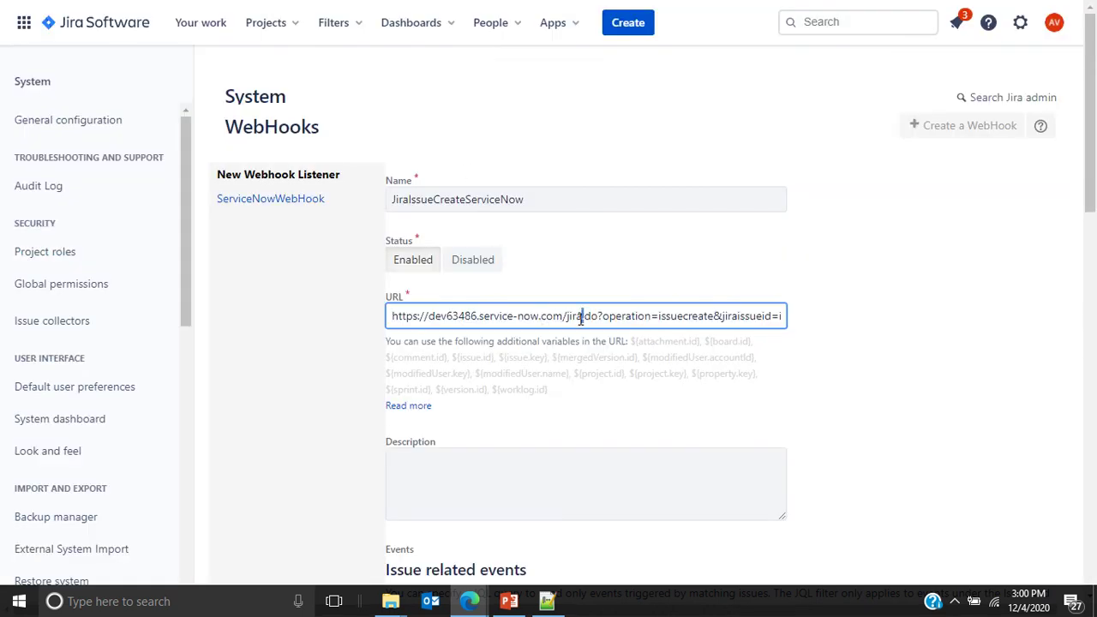
double_click(575, 316)
text(jiraservicenowendpoint)
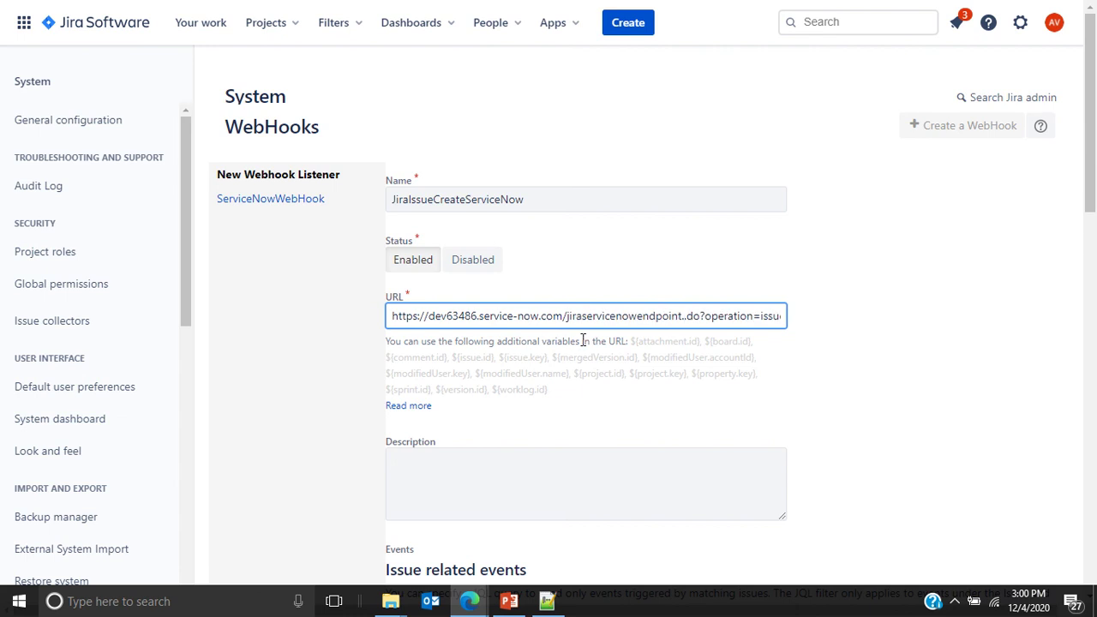
key(Delete)
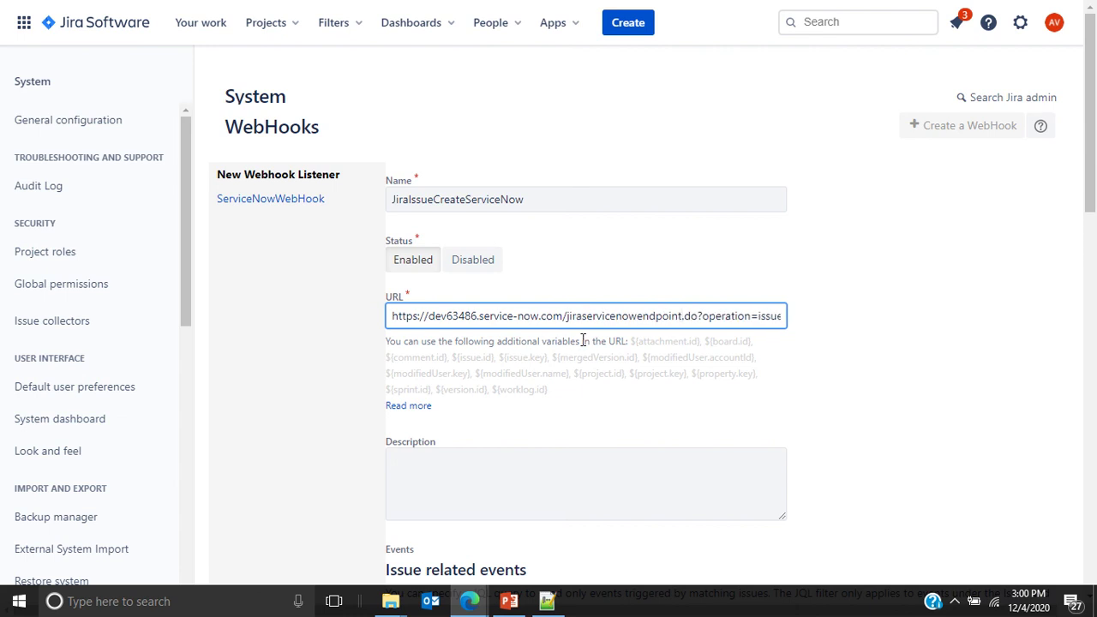
key(End)
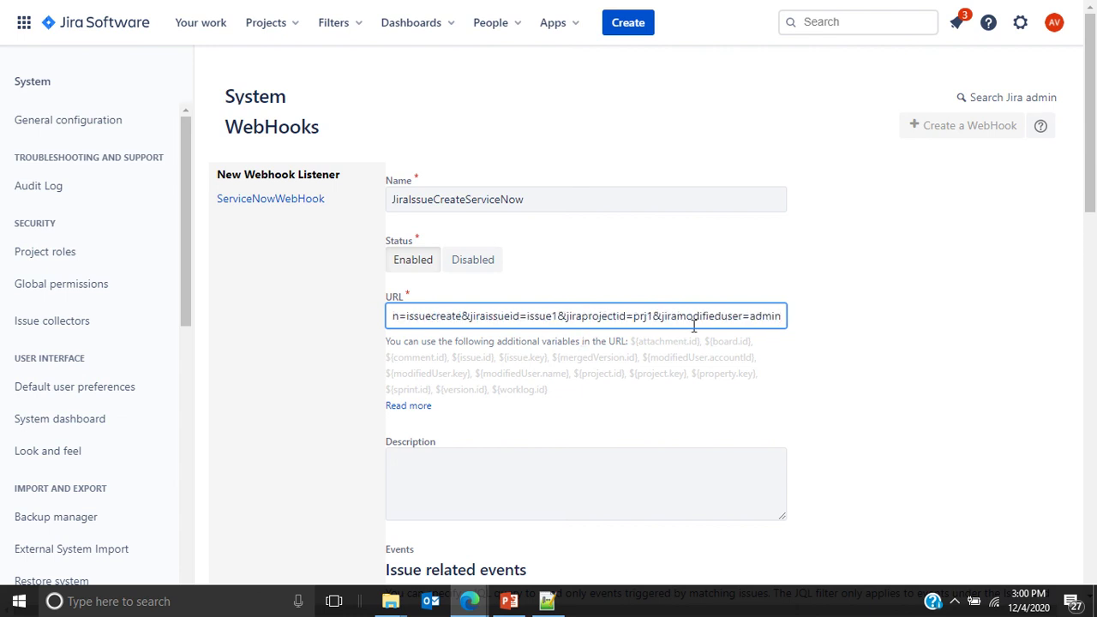
- Subscribe the webhook only to the Issue created event
scroll(604, 344, down, 1)
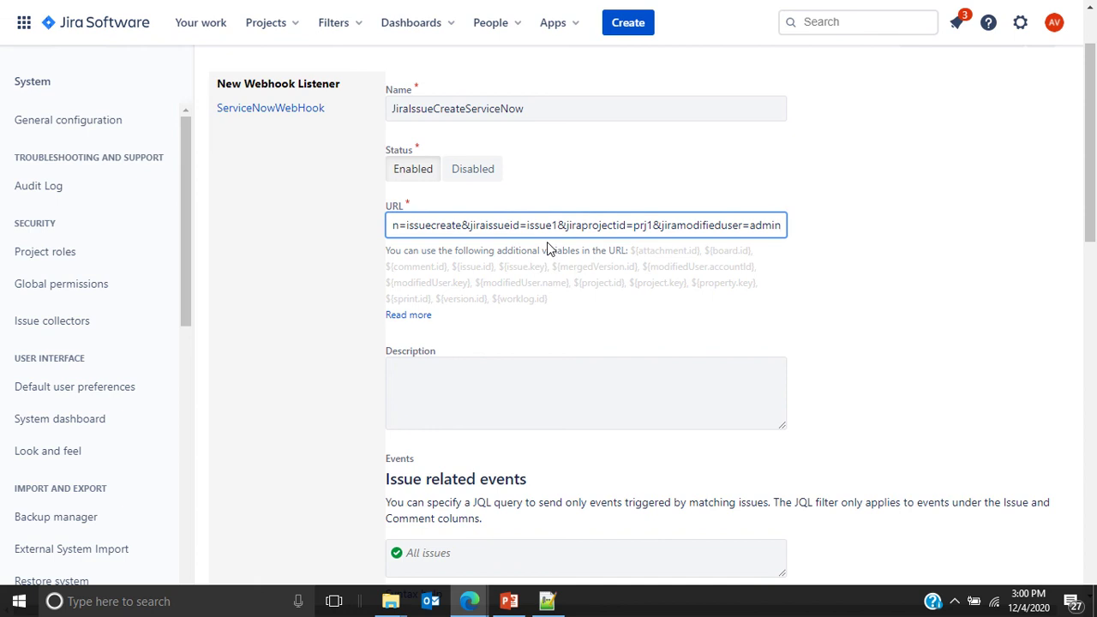
scroll(546, 243, down, 4)
scroll(547, 243, up, 4)
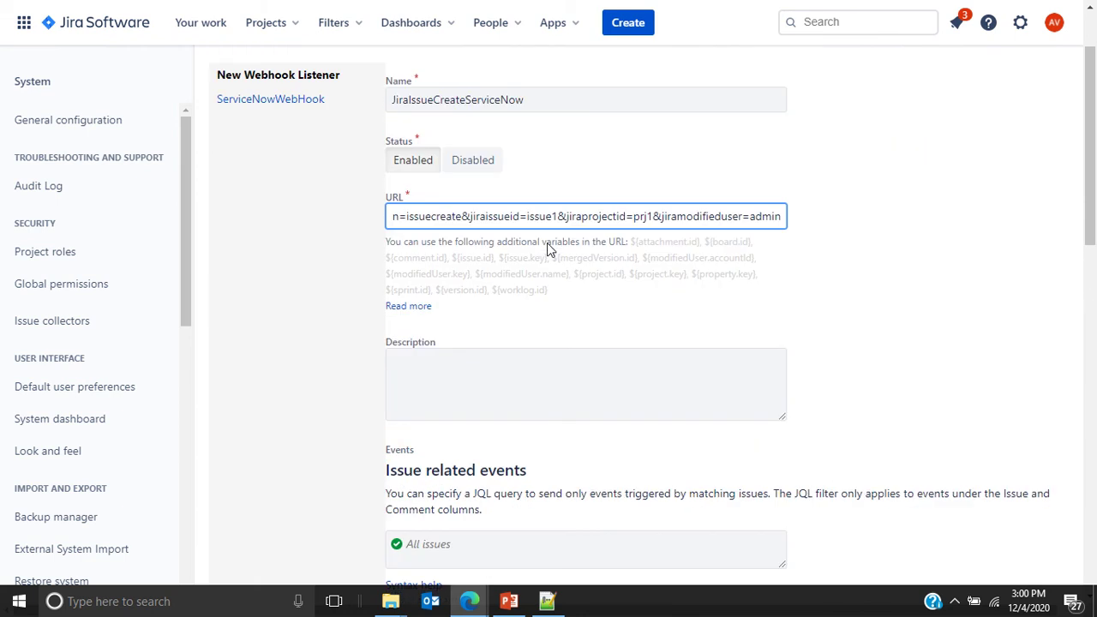
scroll(509, 248, down, 2)
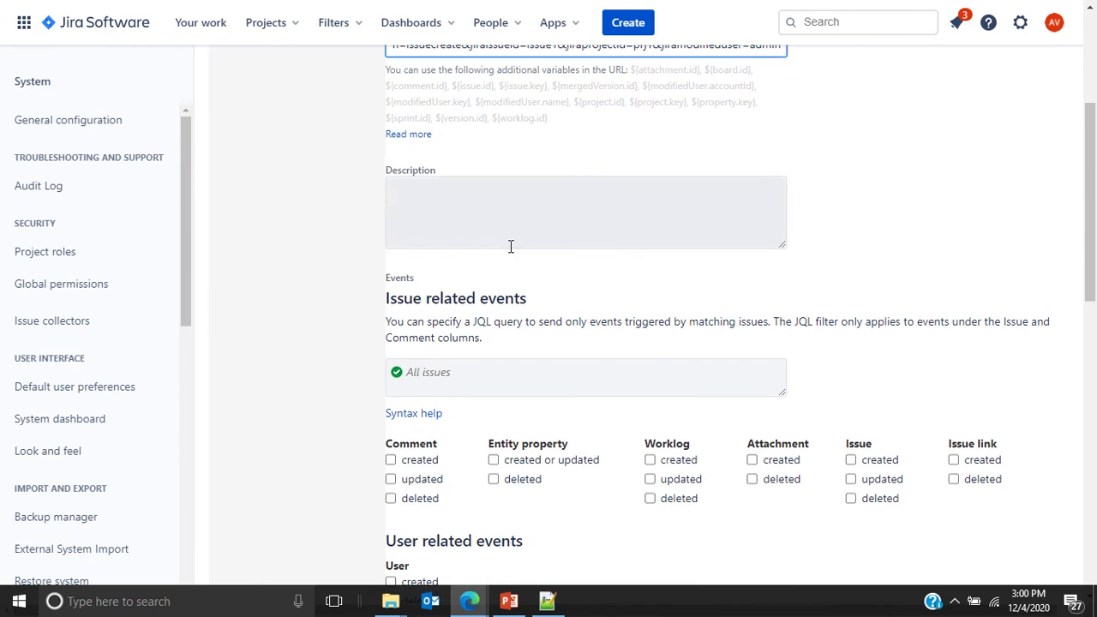
scroll(502, 283, down, 1)
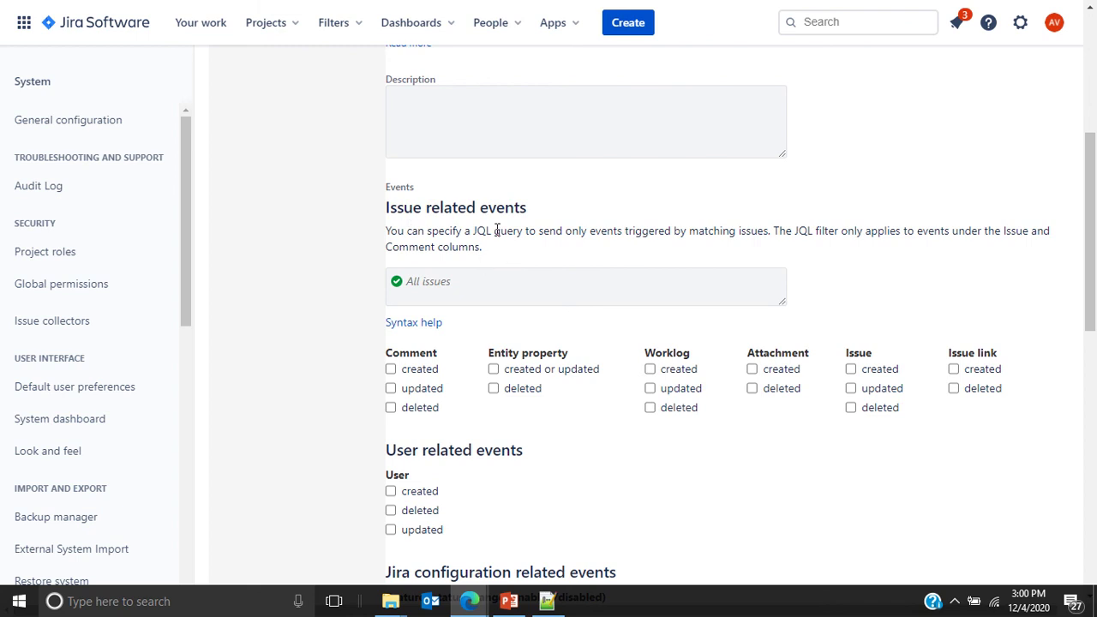
scroll(496, 230, down, 2)
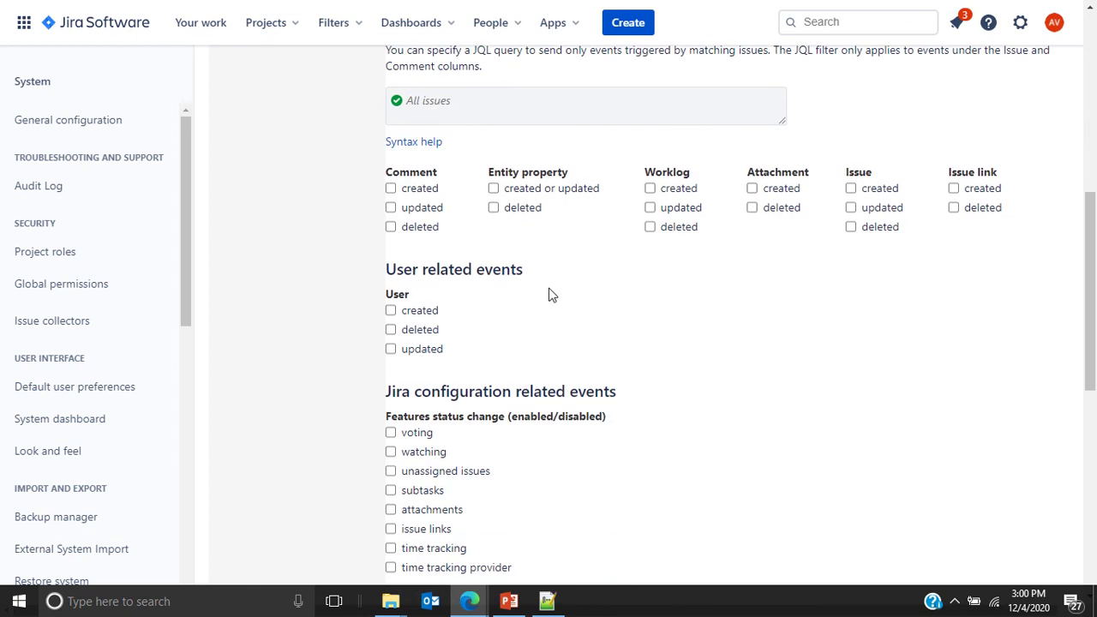
scroll(653, 377, down, 3)
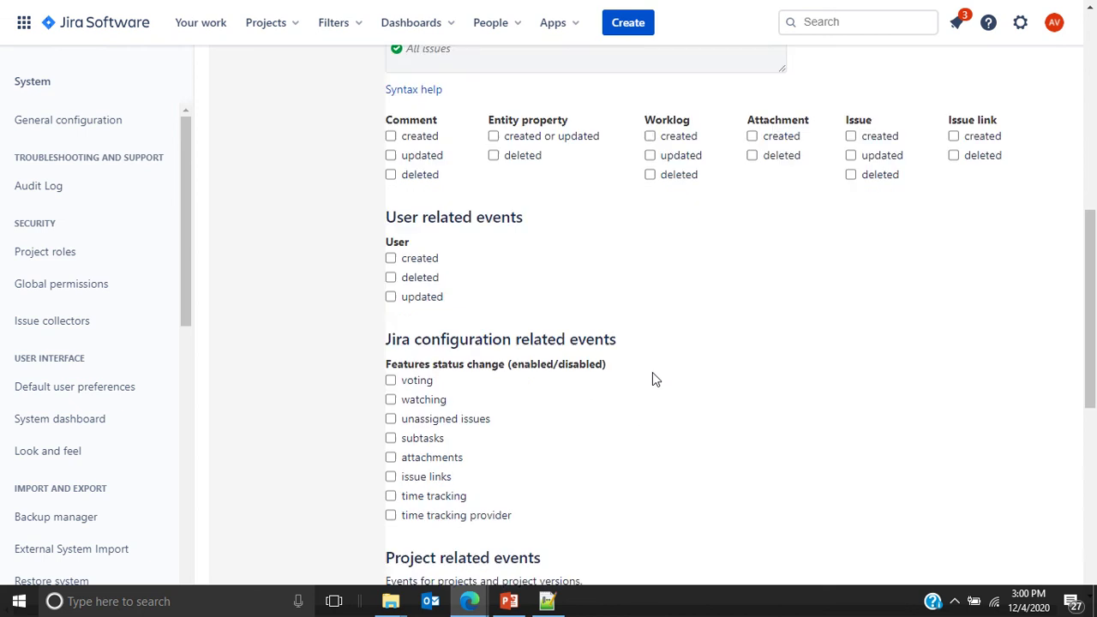
scroll(653, 374, up, 4)
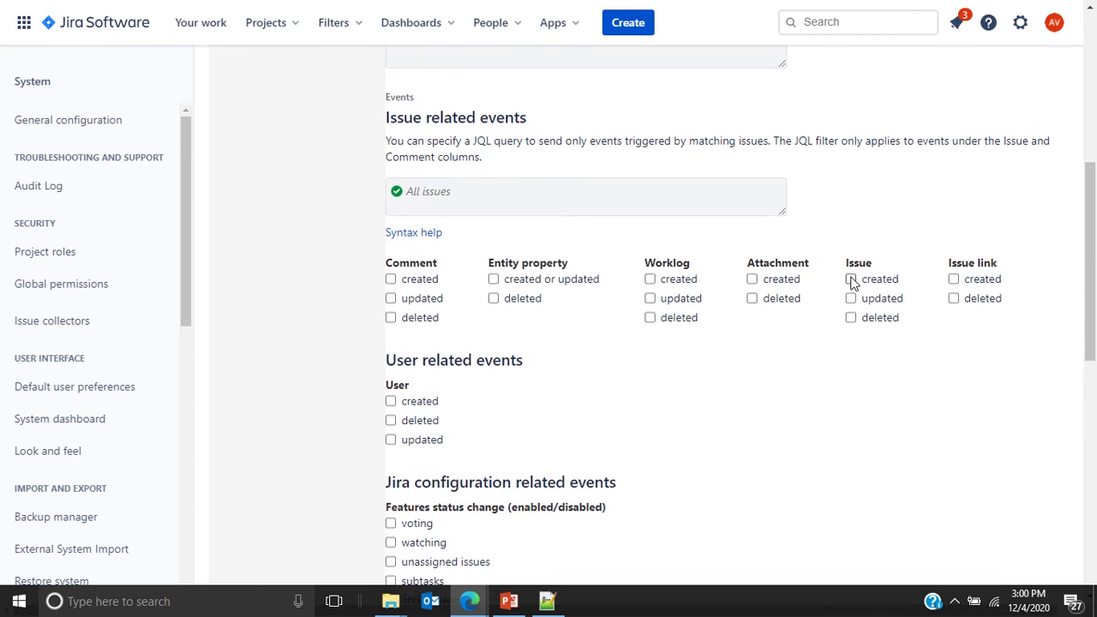
click(851, 279)
click(850, 298)
click(851, 299)
- Add 'create&' after operation=issue so the URL reads operation=issuecreate
scroll(857, 323, up, 2)
scroll(857, 323, up, 4)
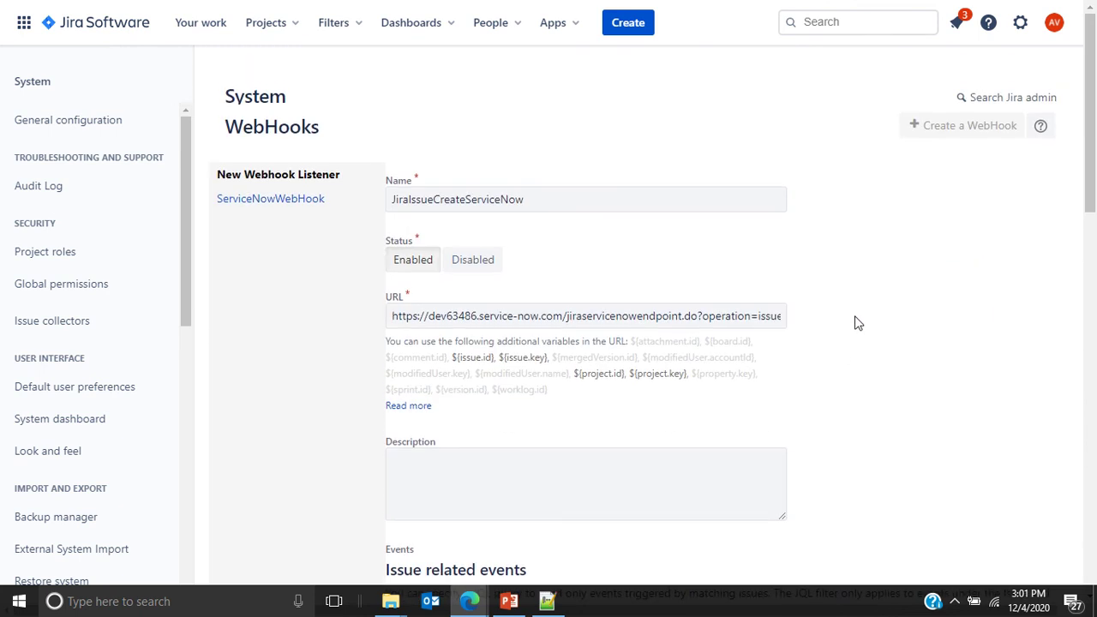
click(757, 316)
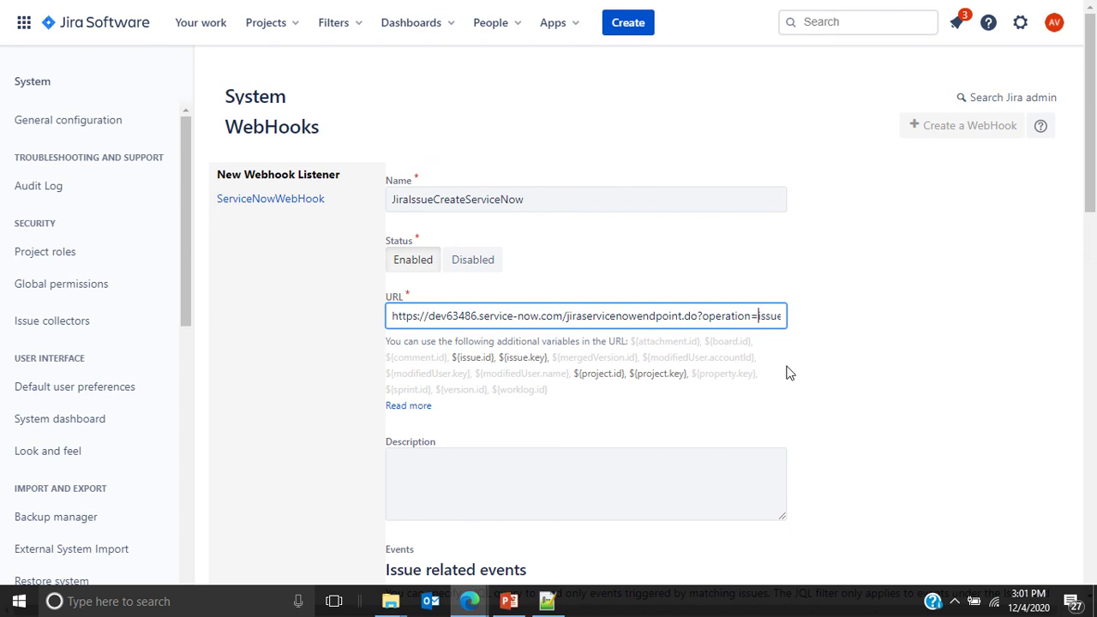
key(End)
text(create&)
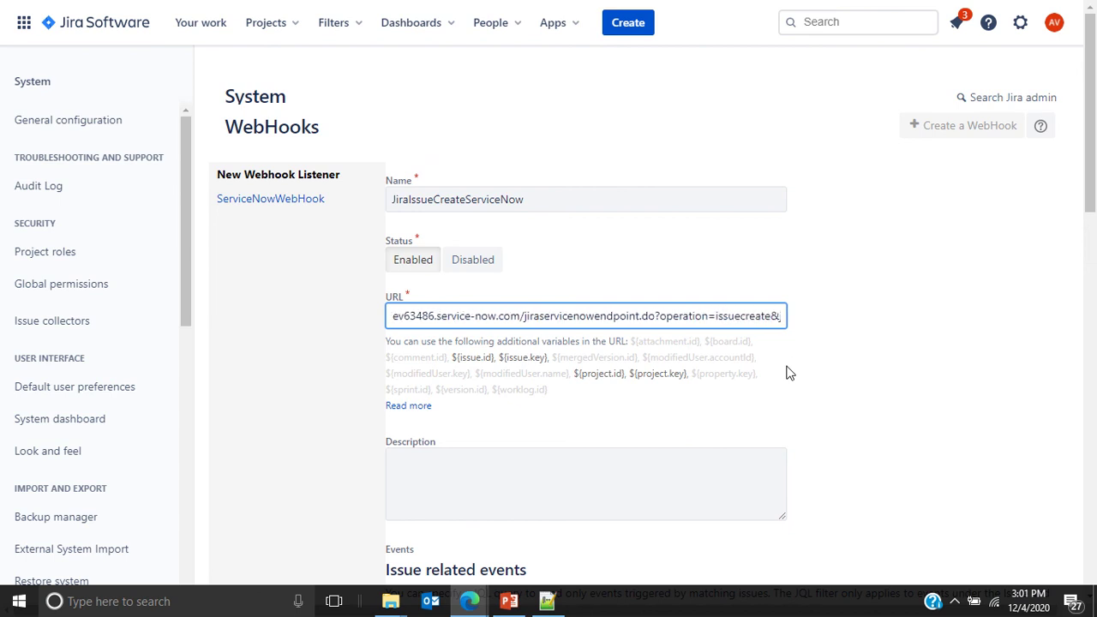
scroll(788, 372, down, 12)
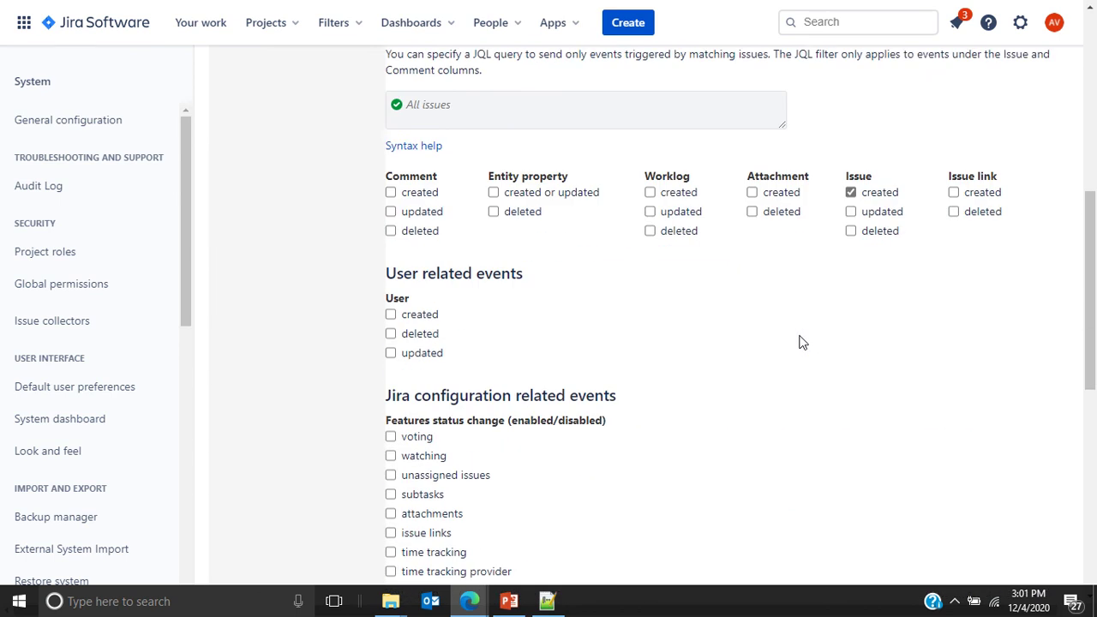
scroll(863, 314, down, 3)
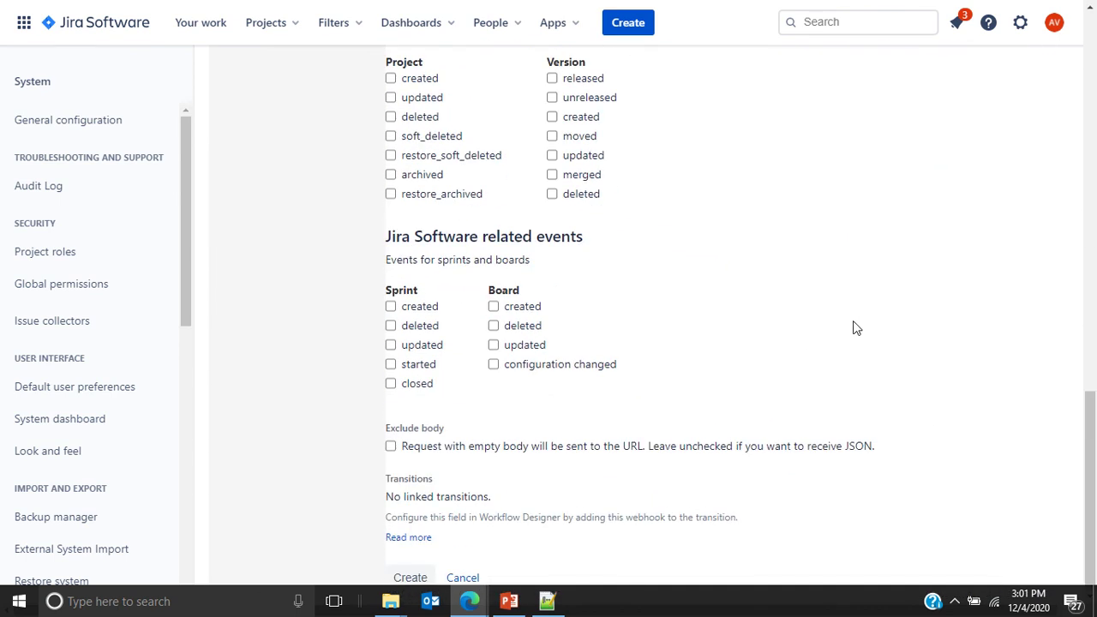
- Save the JiraIssueCreateServiceNow webhook, then create a Story with summary TestServiceNow
click(413, 581)
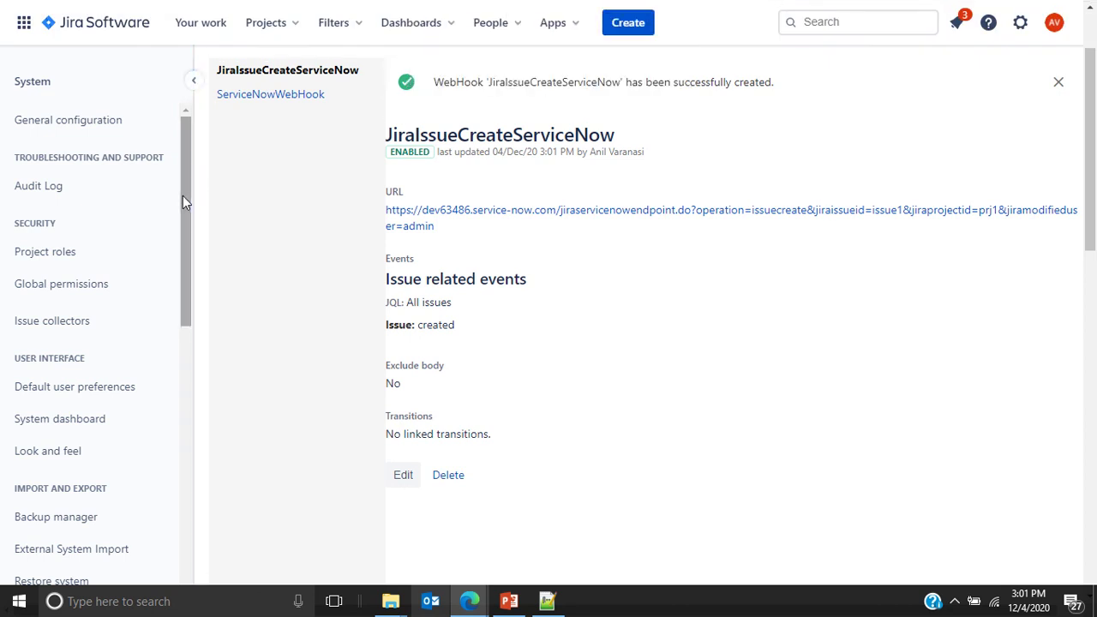
click(645, 31)
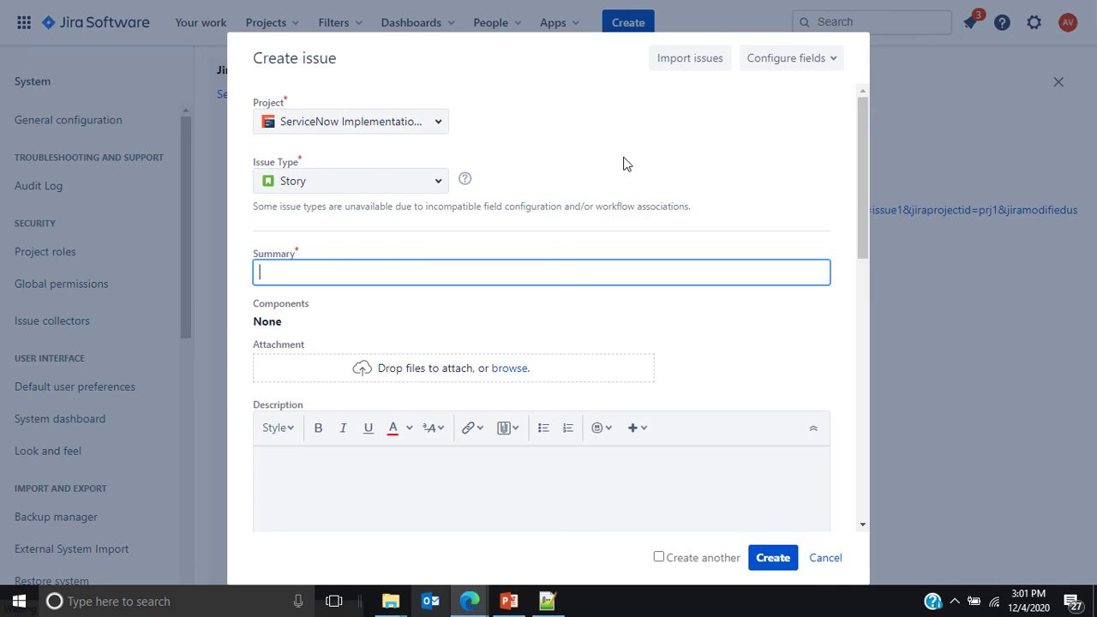
text(Te)
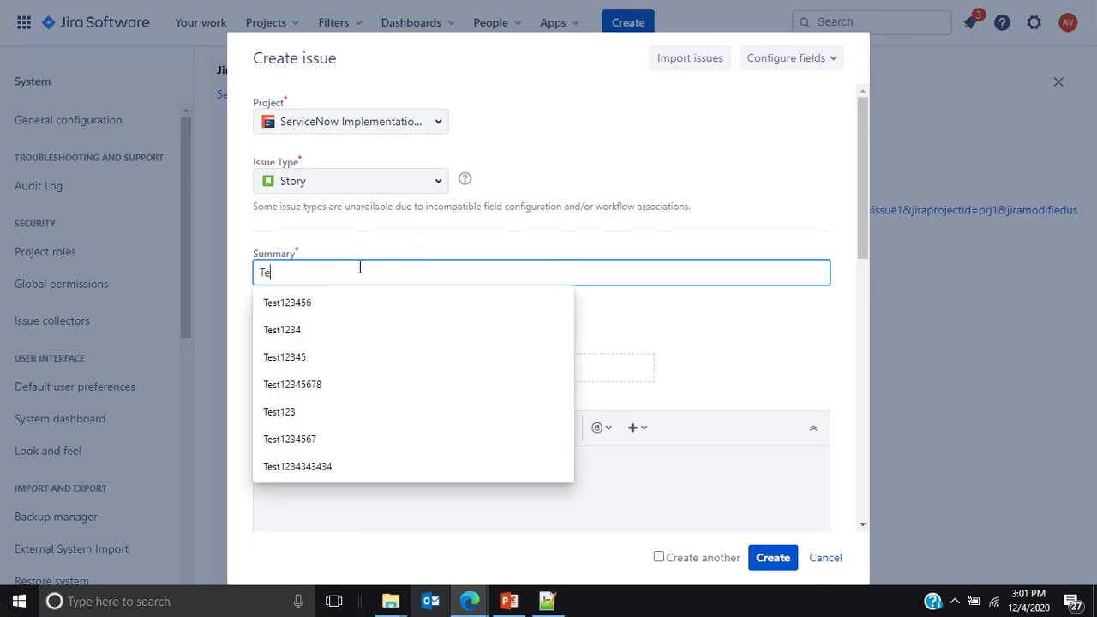
text(stServiceNow)
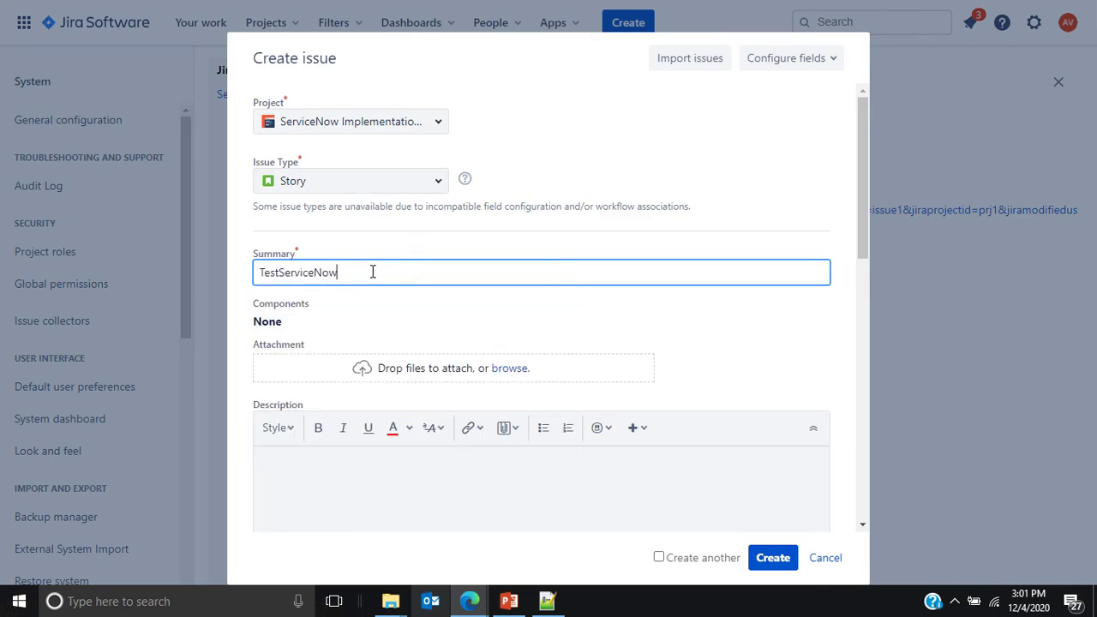
click(774, 558)
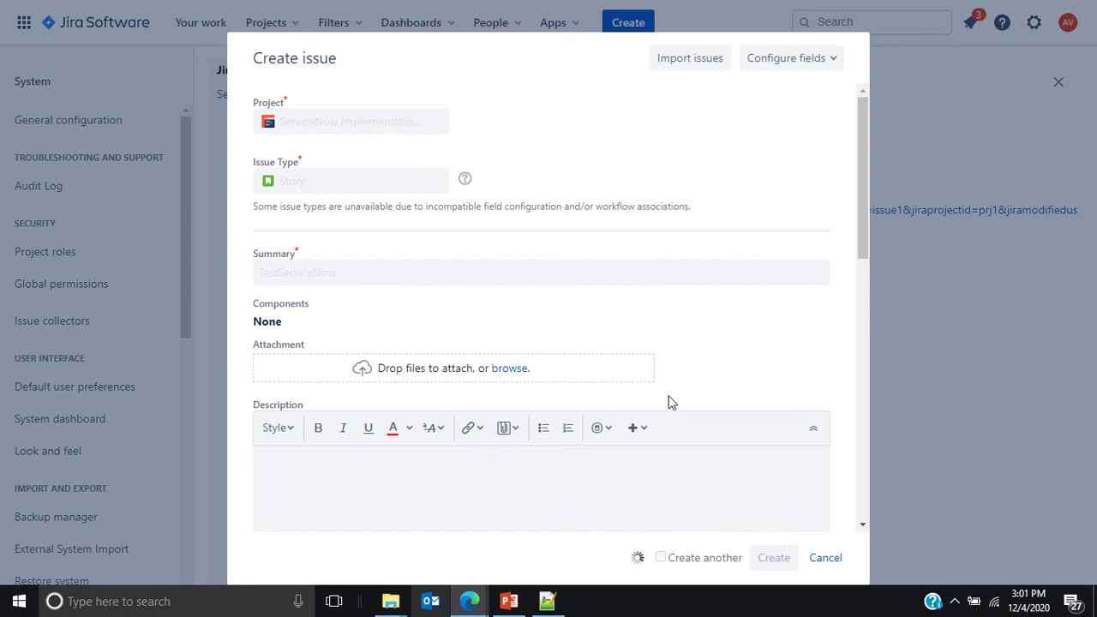
- Refresh System Logs - All and select 'Atlassian Webhook HTTP Client' in the latest jira entry
click(439, 50)
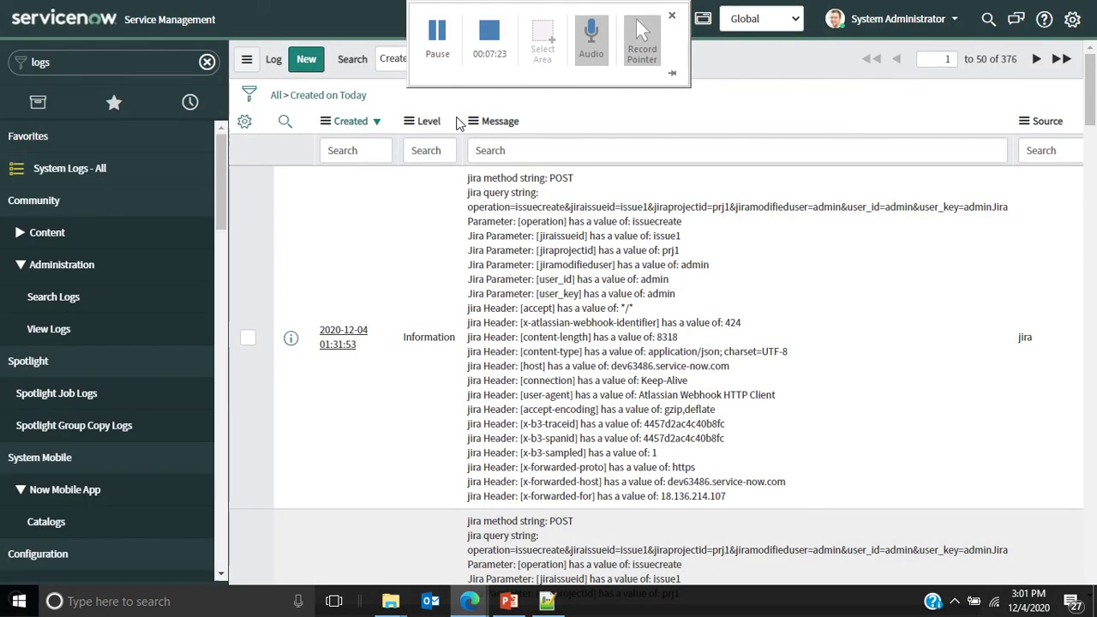
click(85, 168)
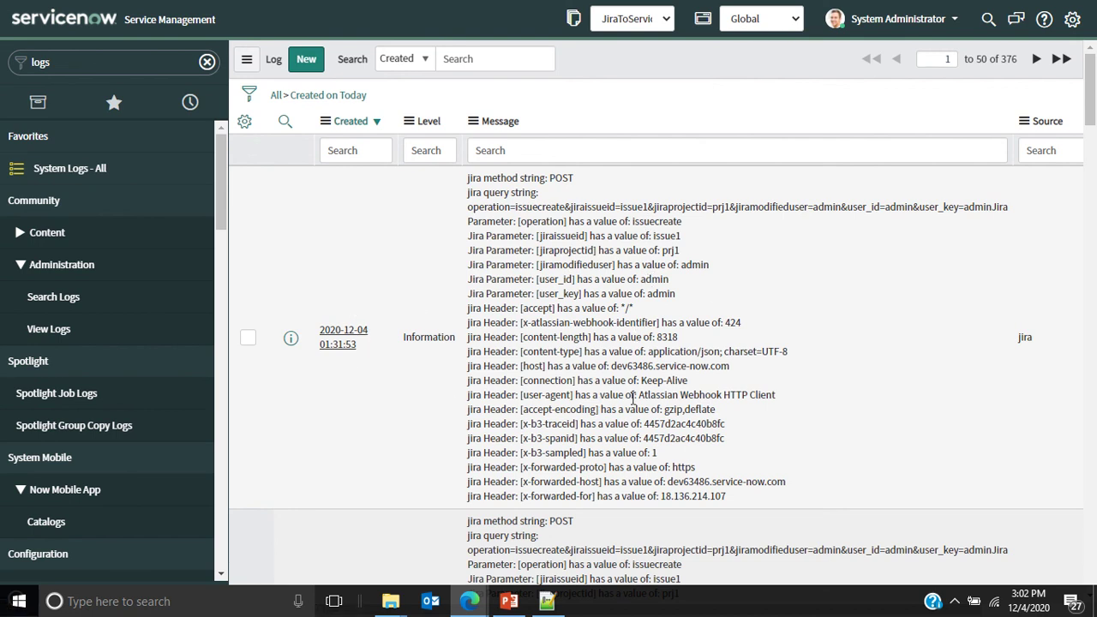
drag(638, 395, 778, 399)
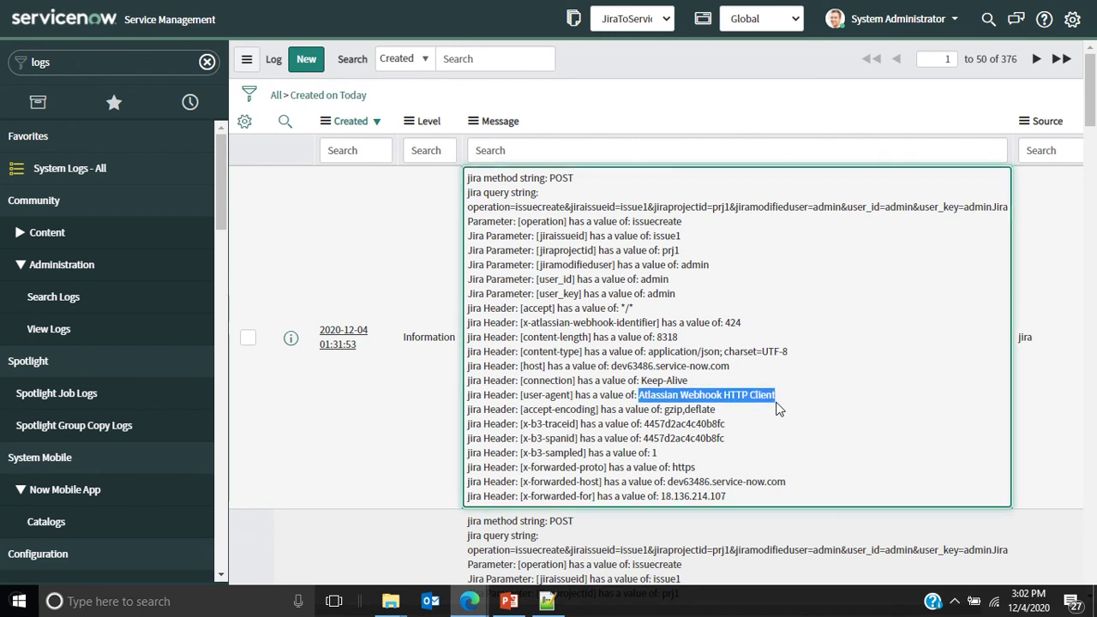